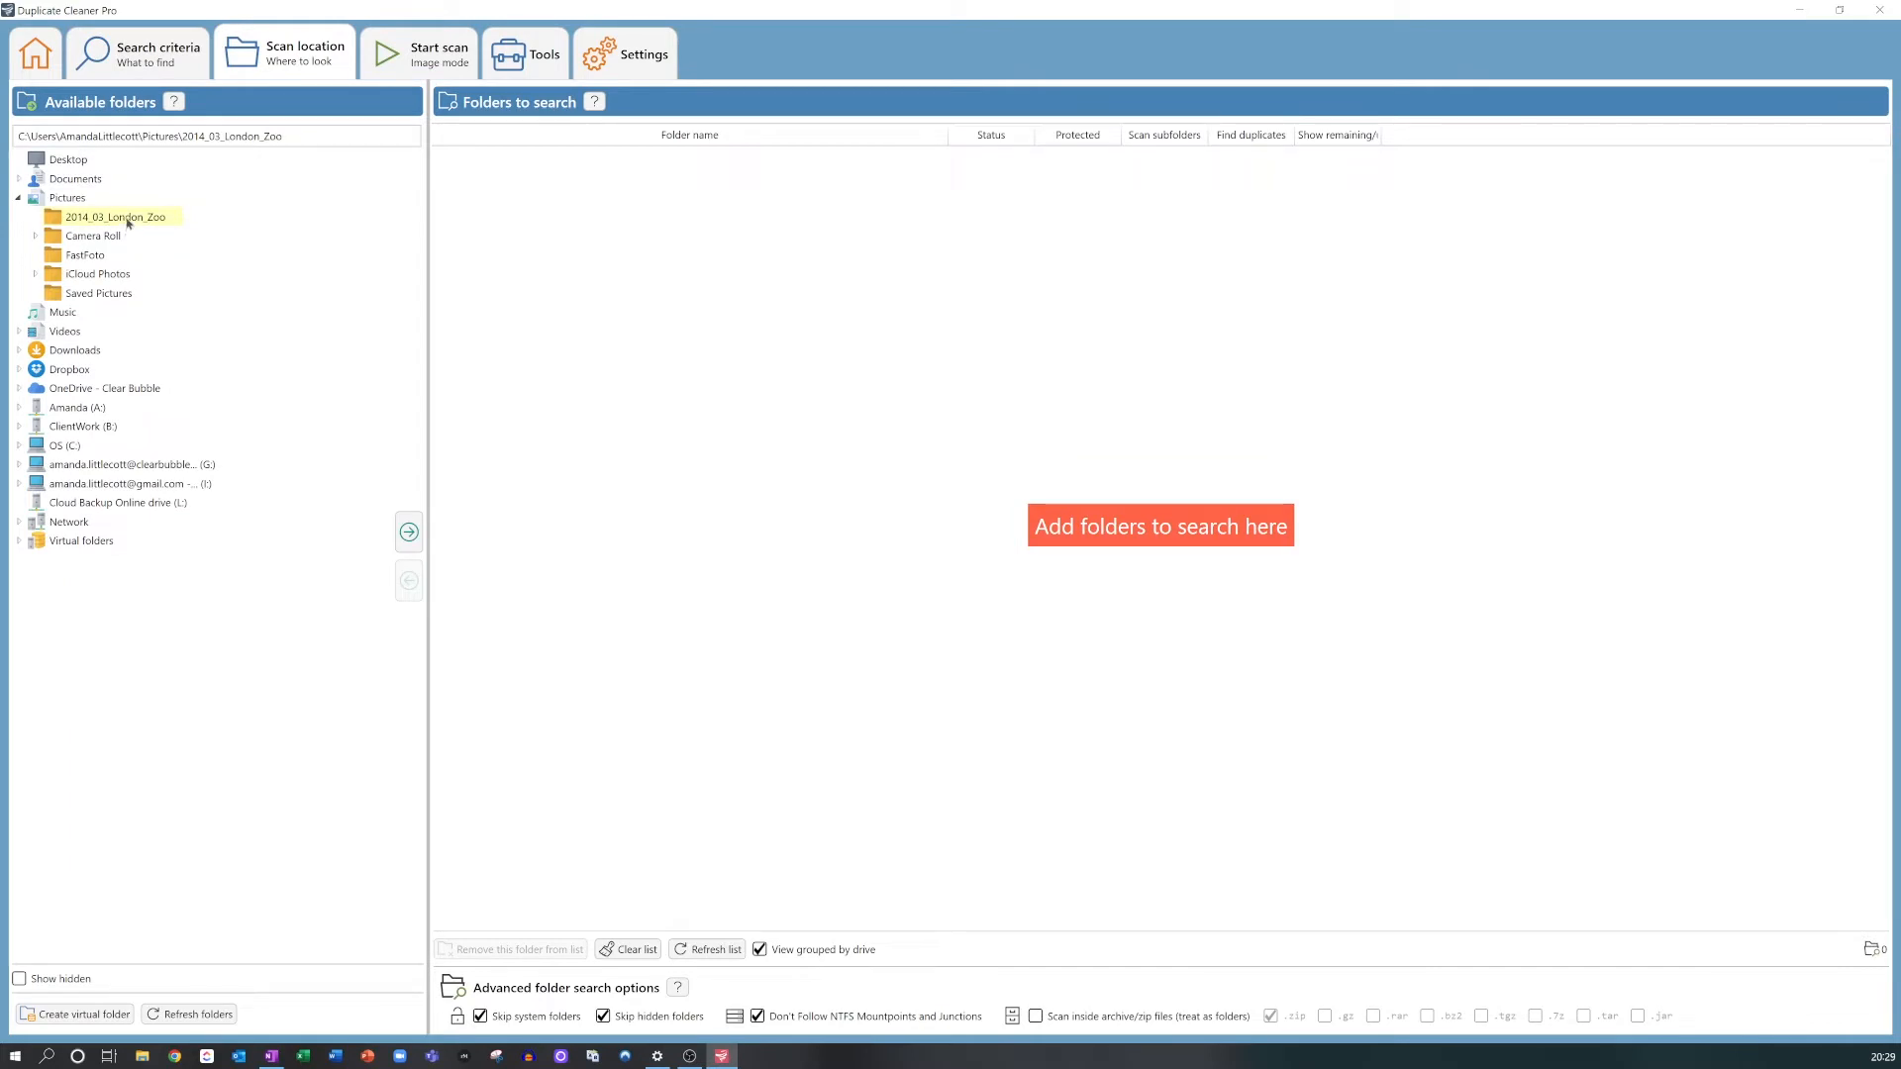
Step: Add the 2014_03_London_Zoo pictures folder to the search locations and run the image mode duplicate scan
click(409, 532)
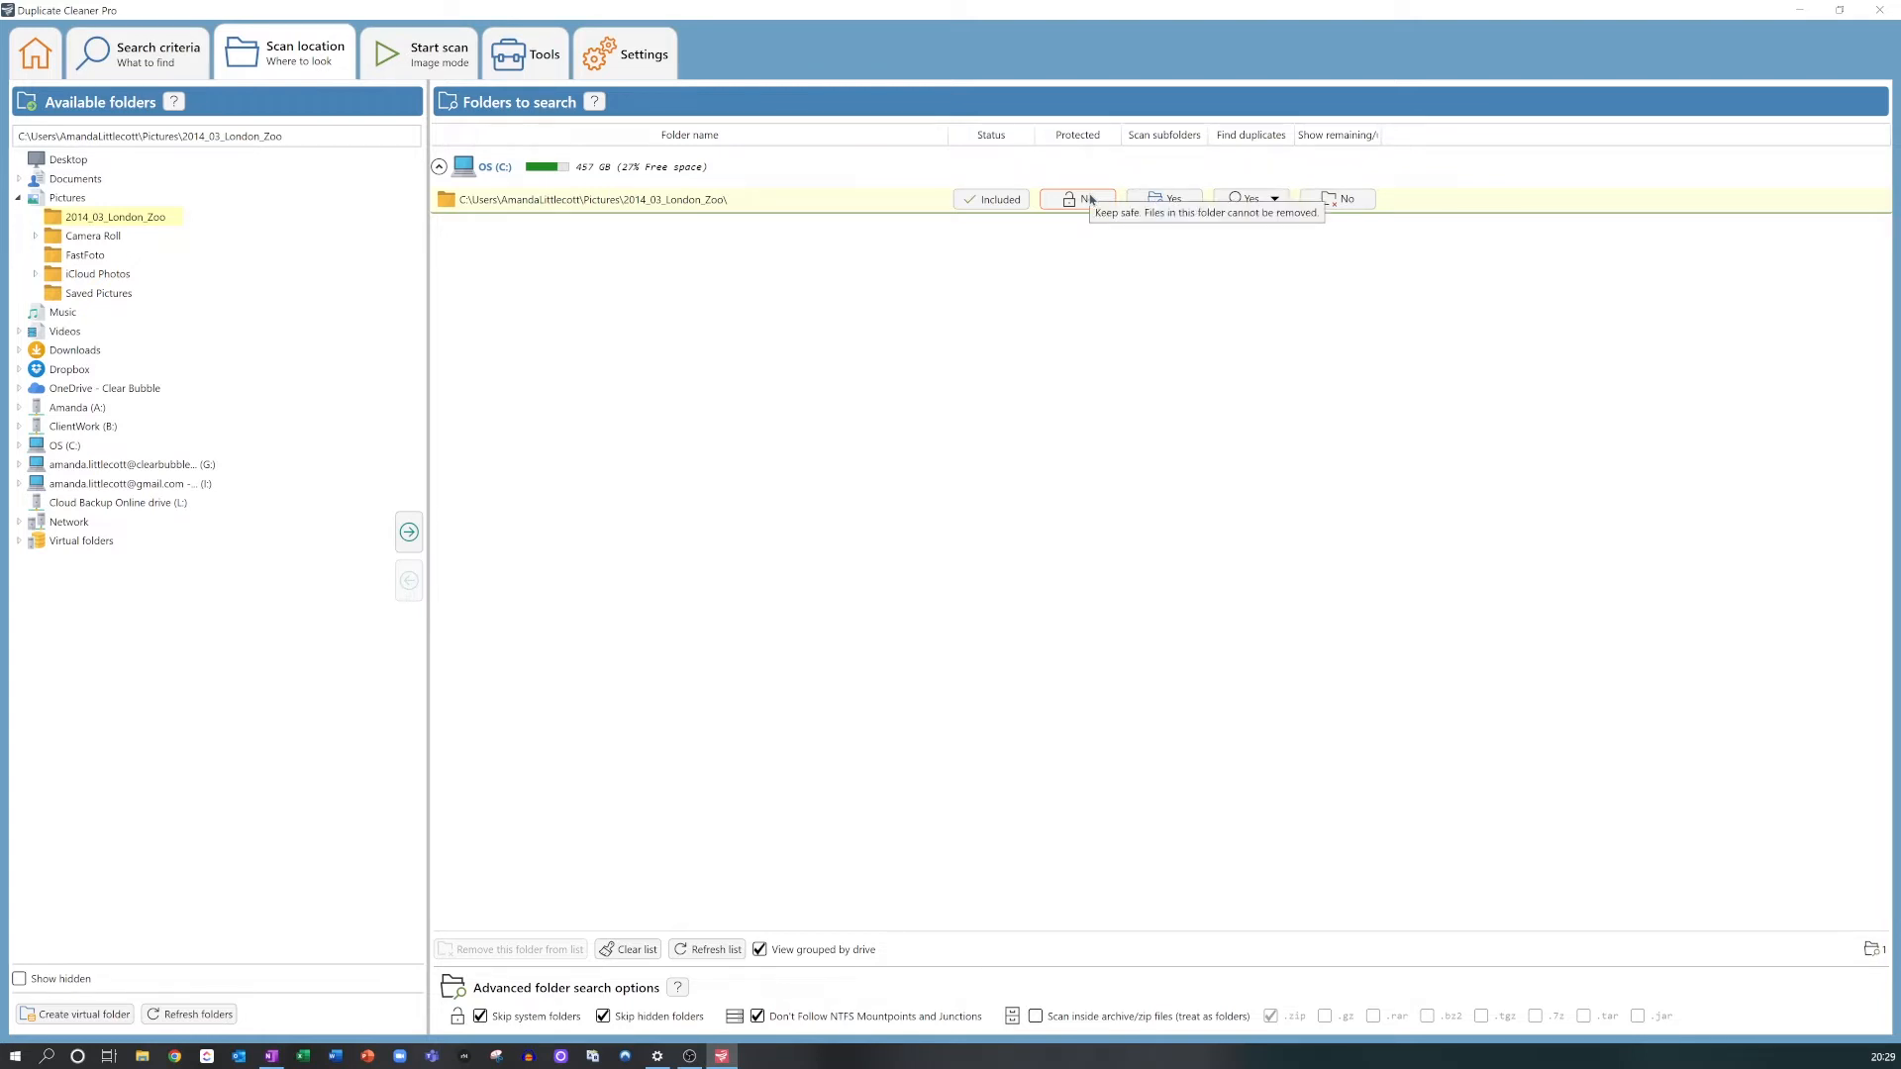
click(416, 57)
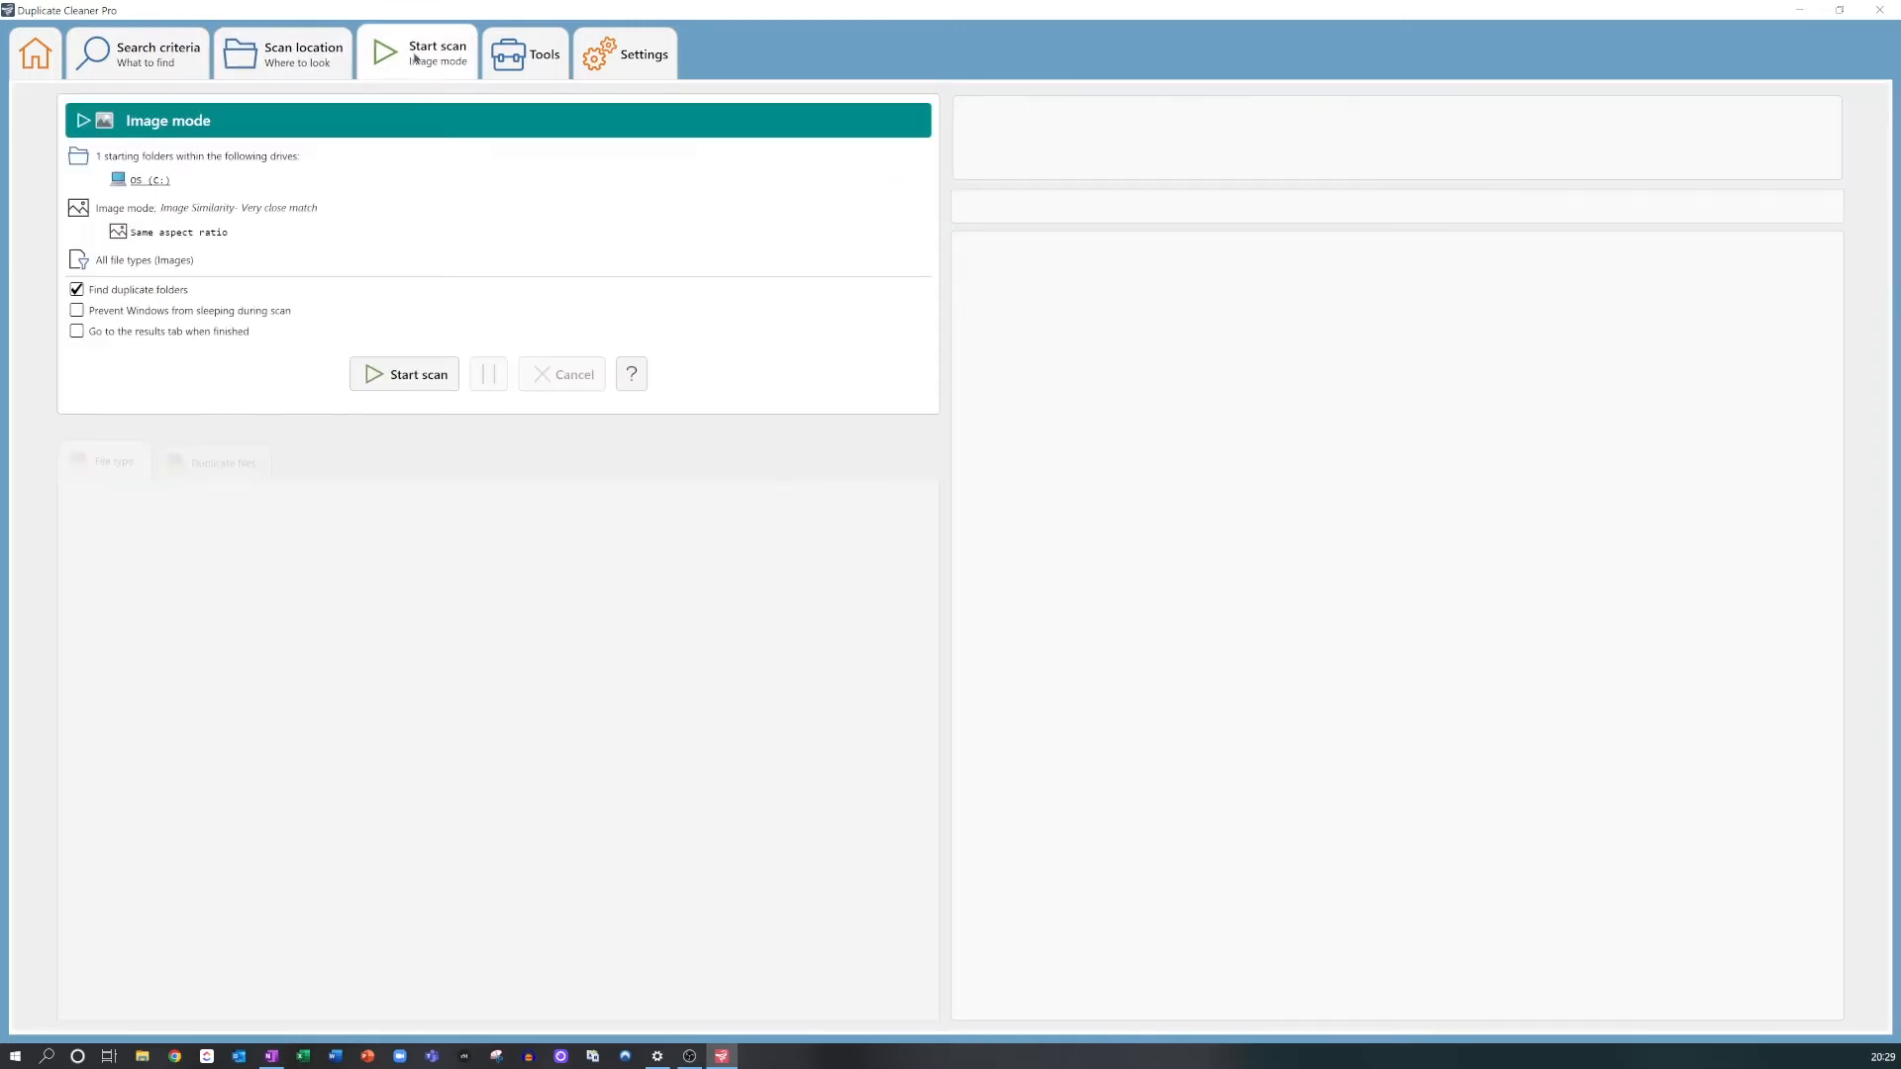
click(391, 382)
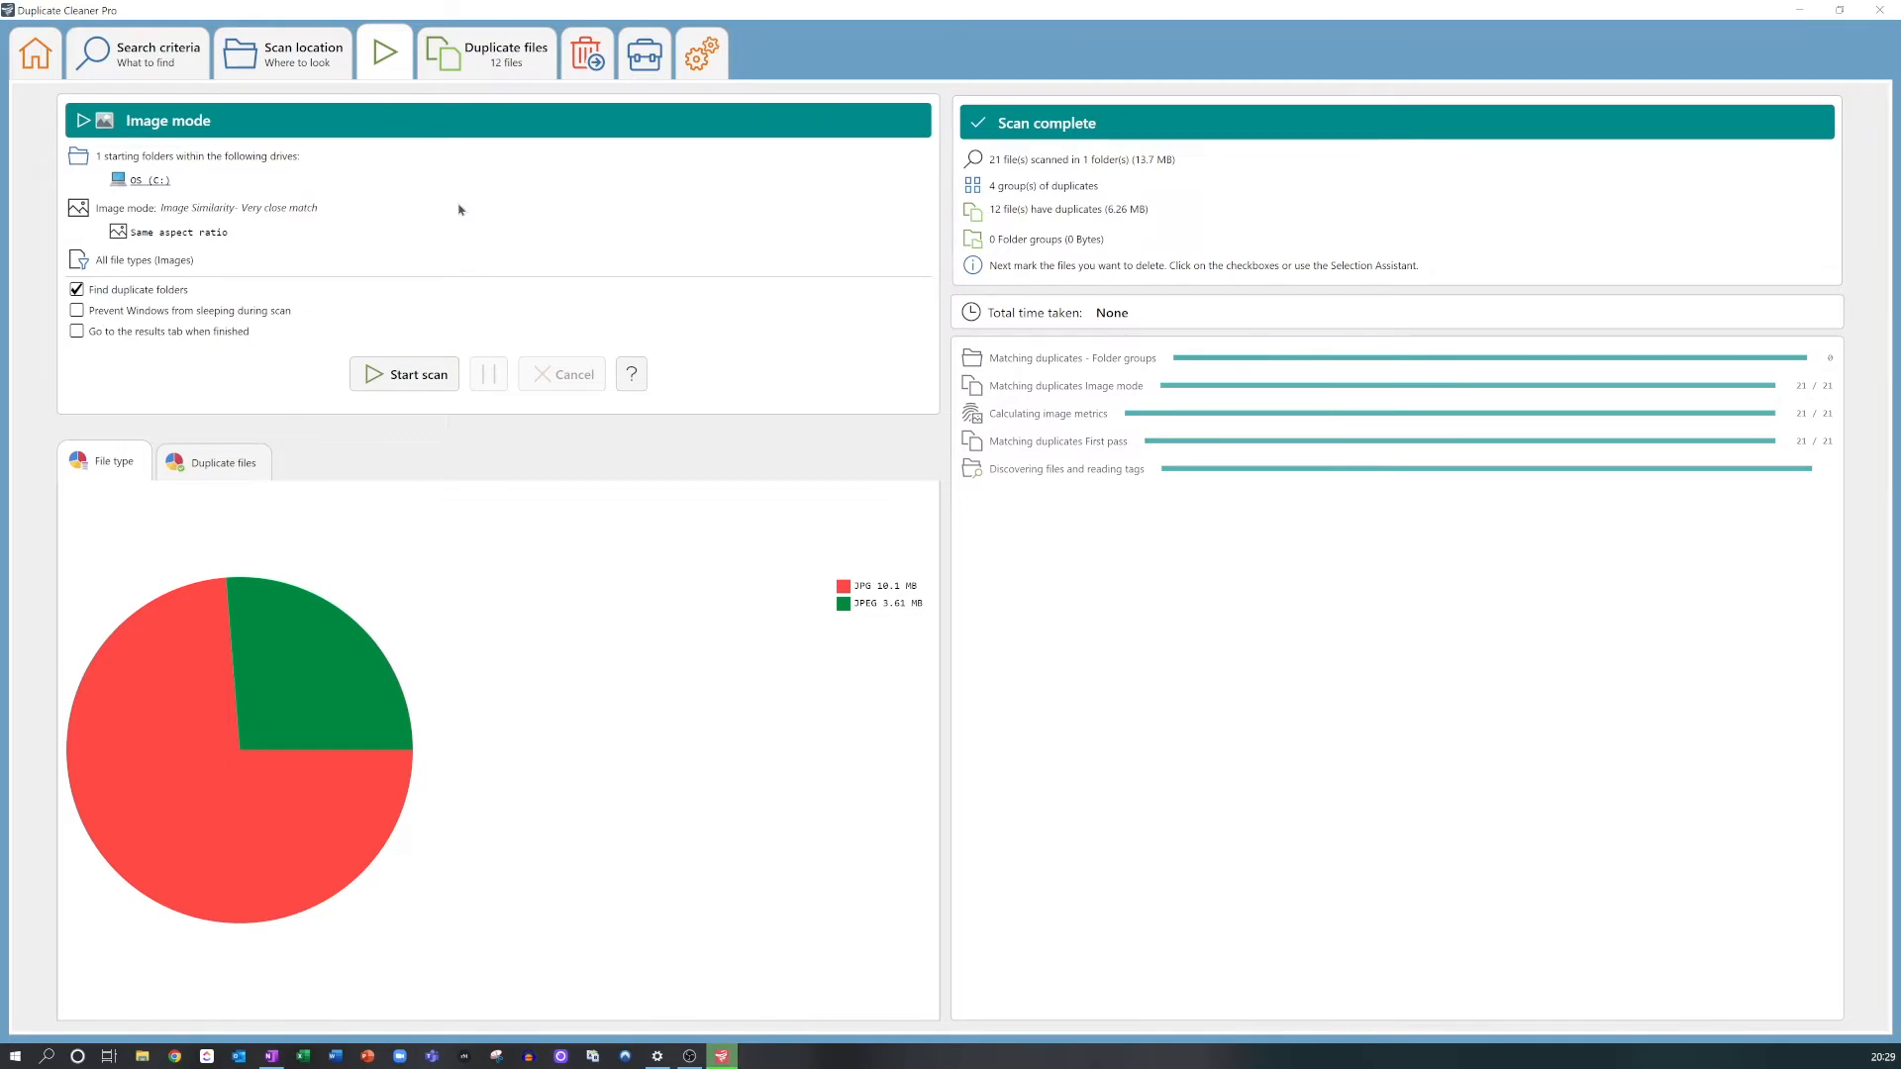
Step: Display the duplicate files as small thumbnails, comparing with the details view, and show each file's folder
click(533, 62)
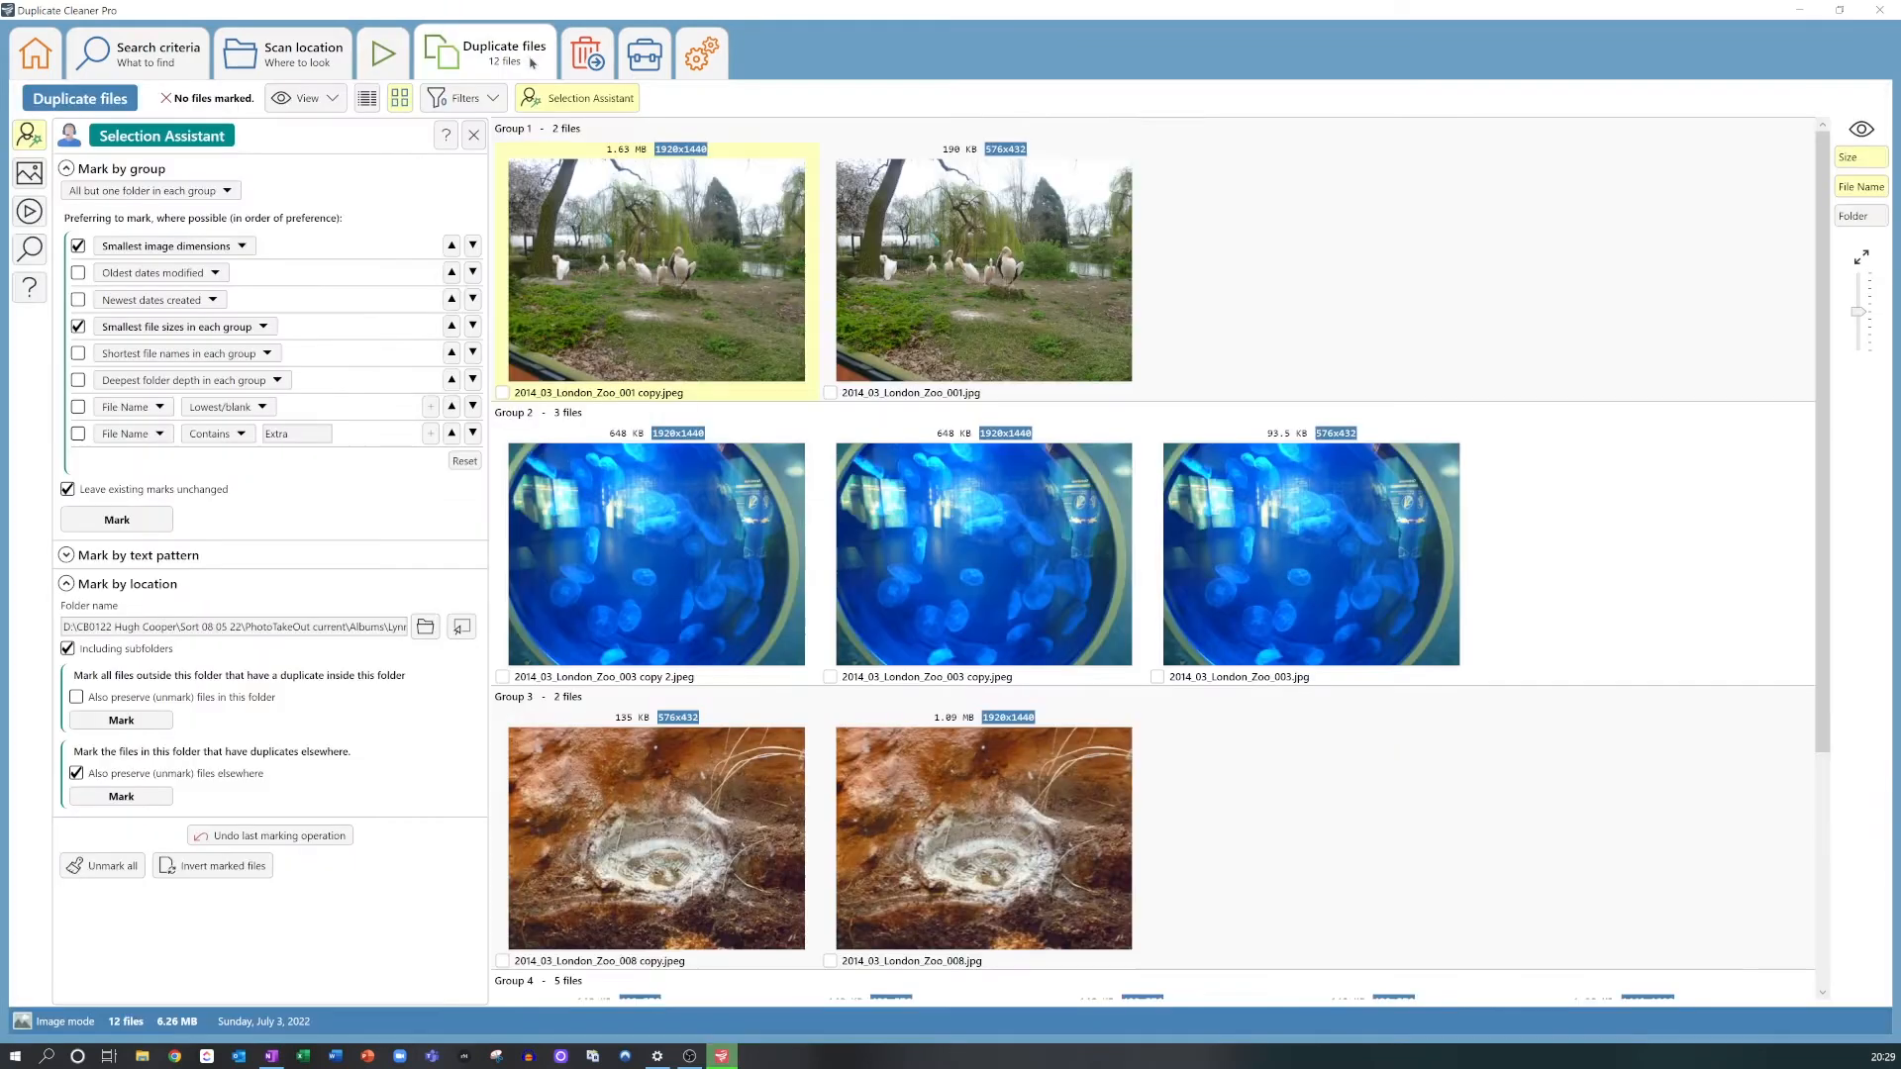
click(366, 99)
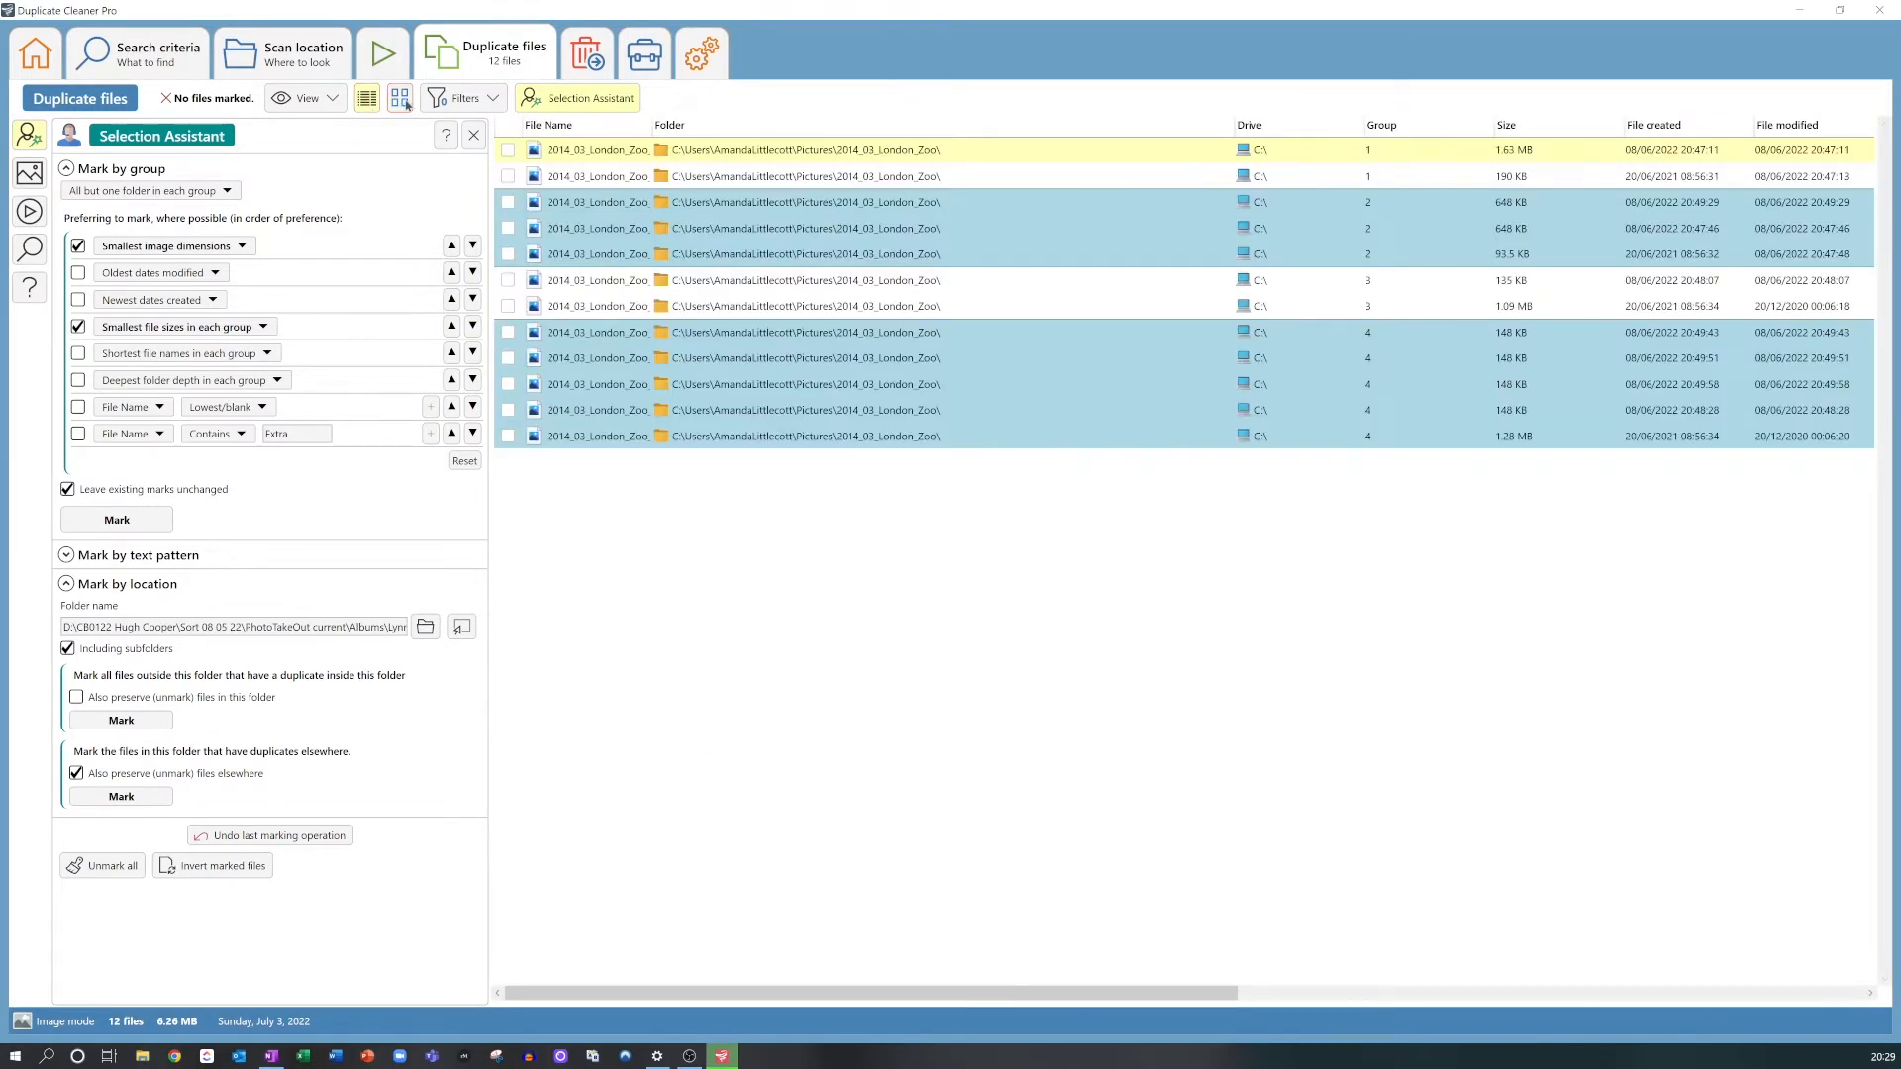
click(400, 99)
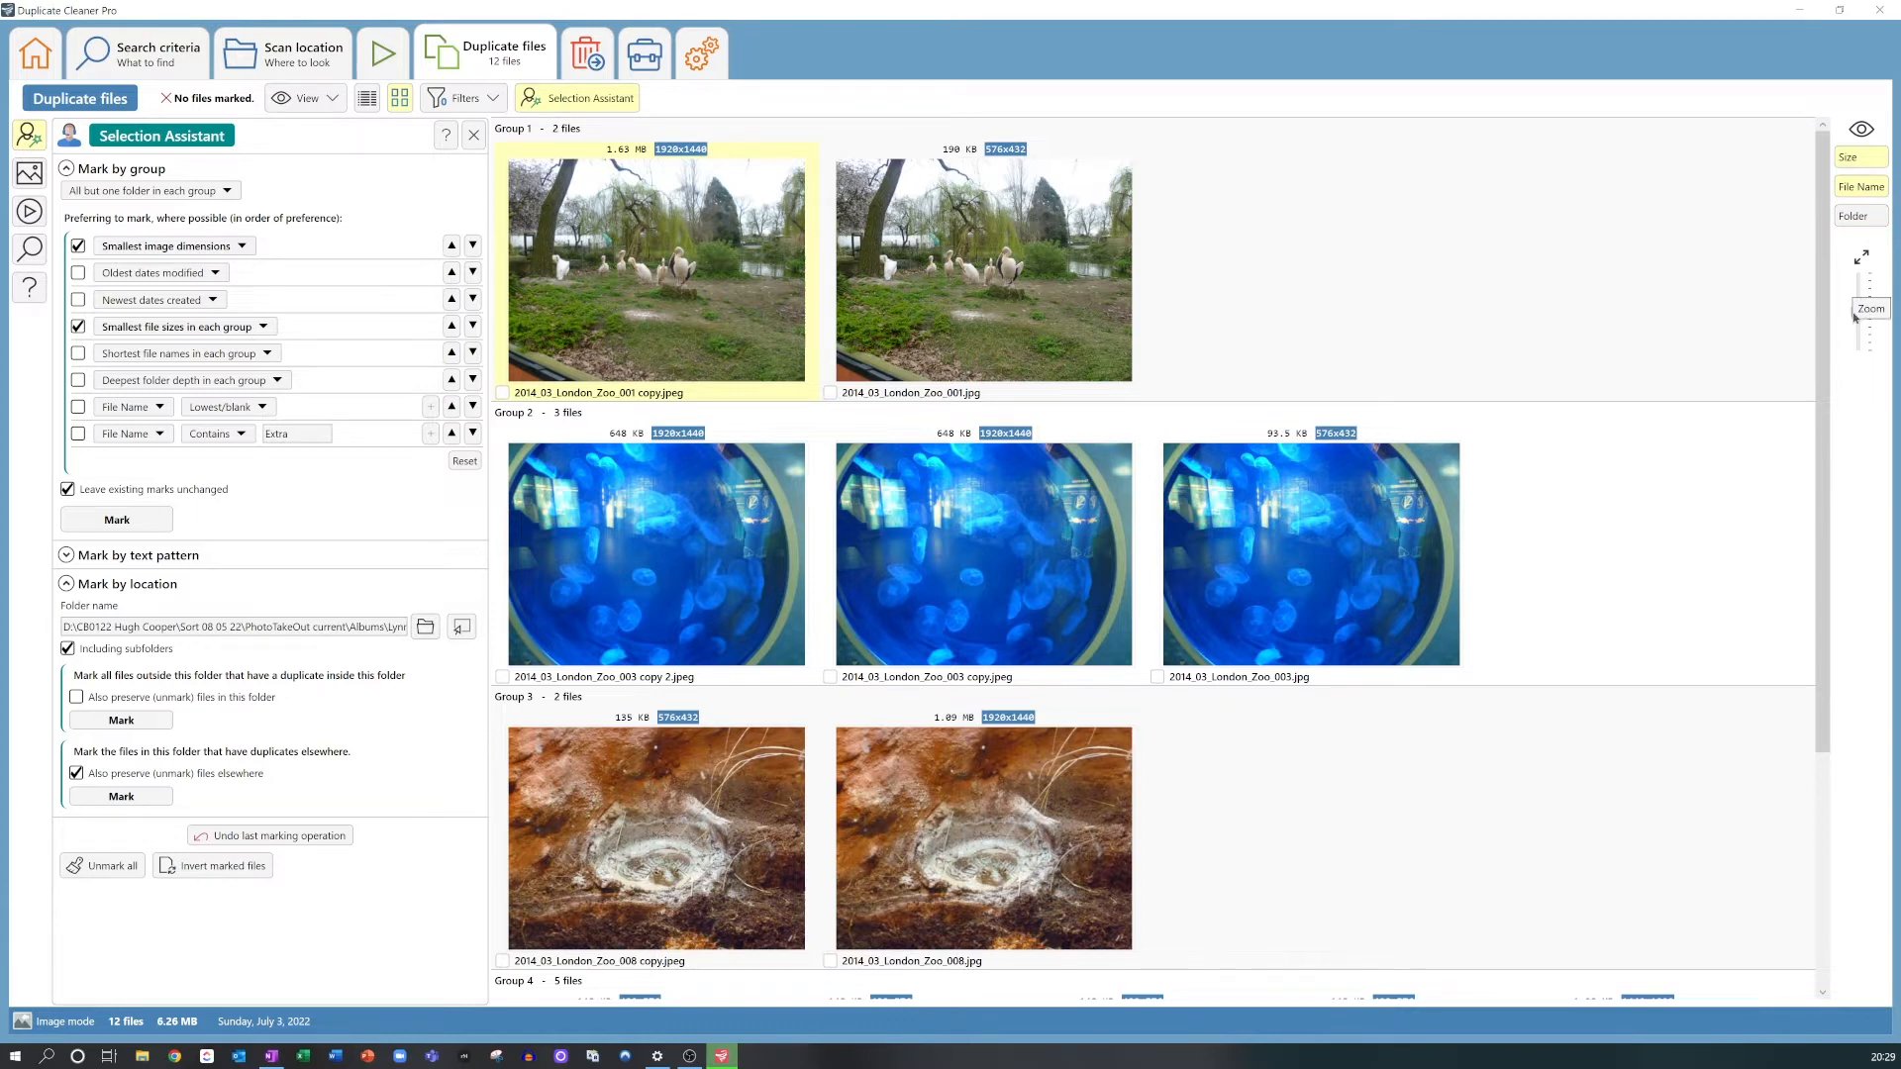
drag(1859, 314, 1859, 368)
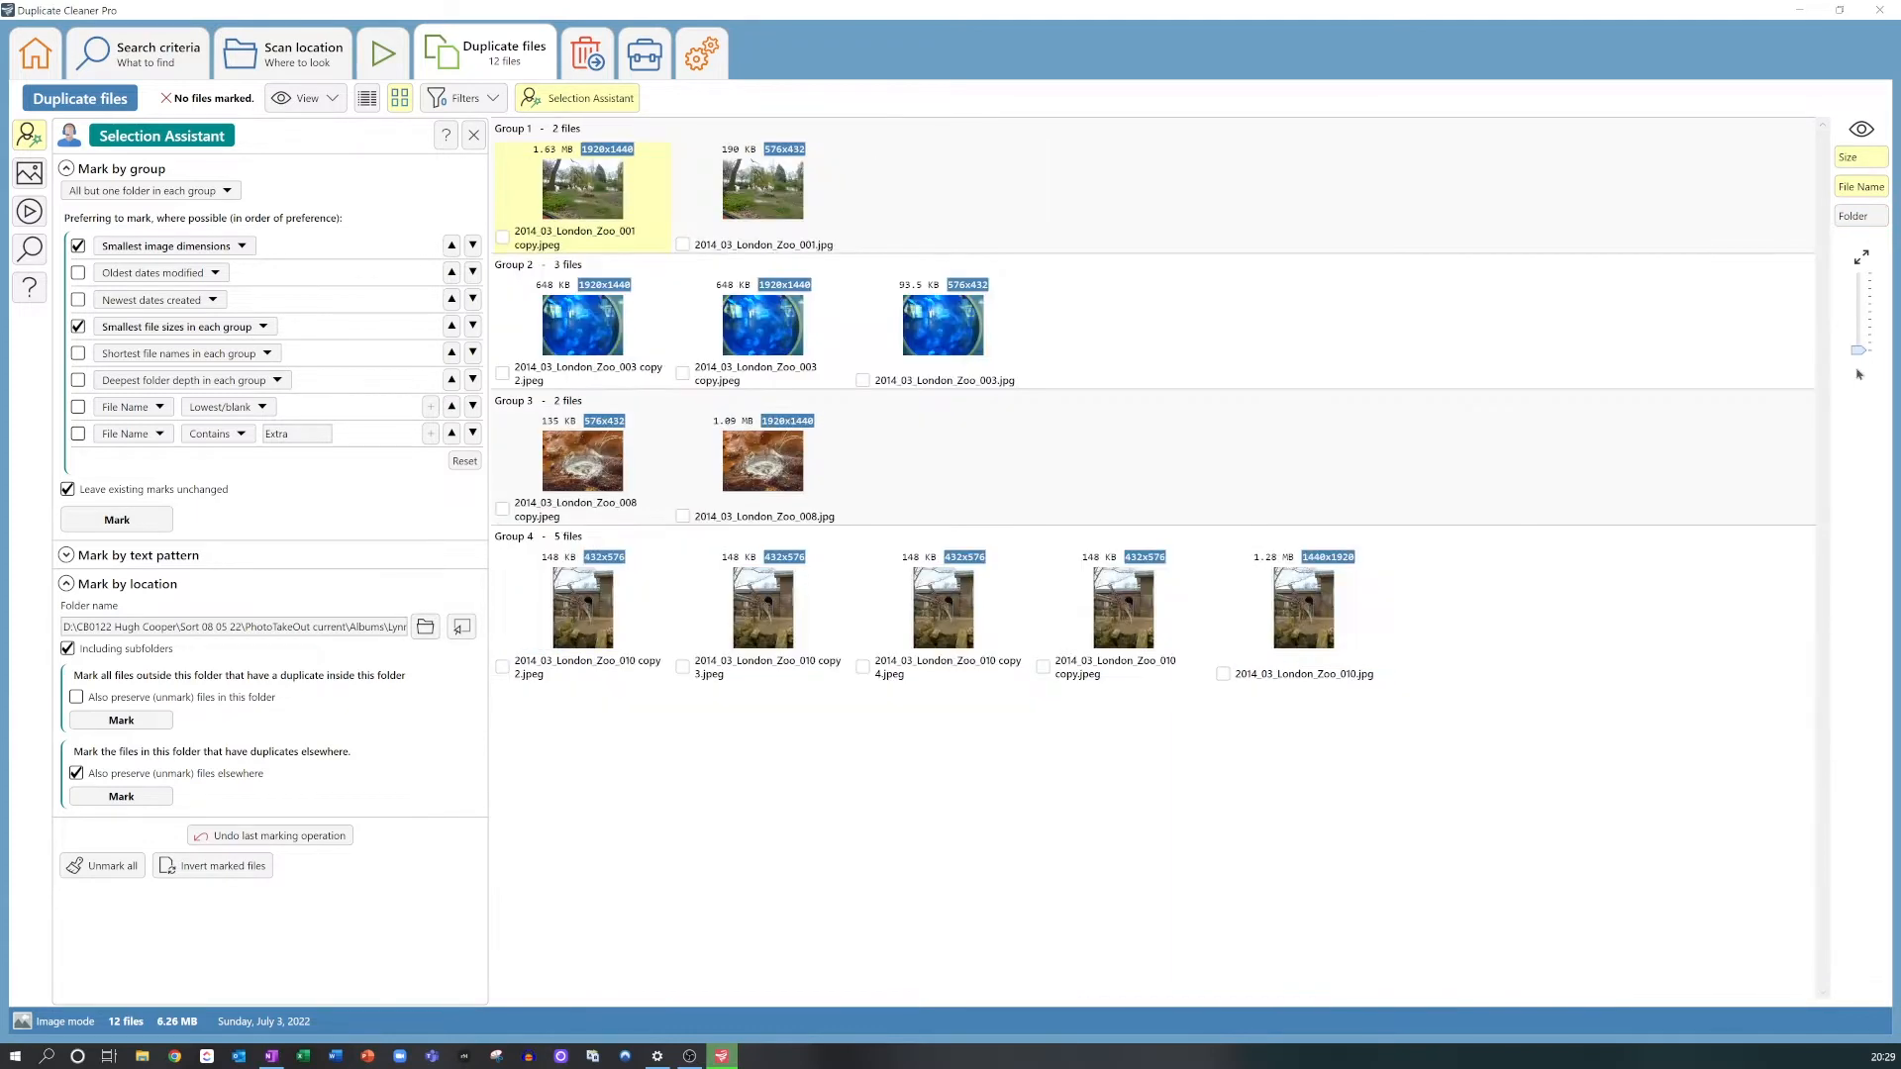
click(1859, 217)
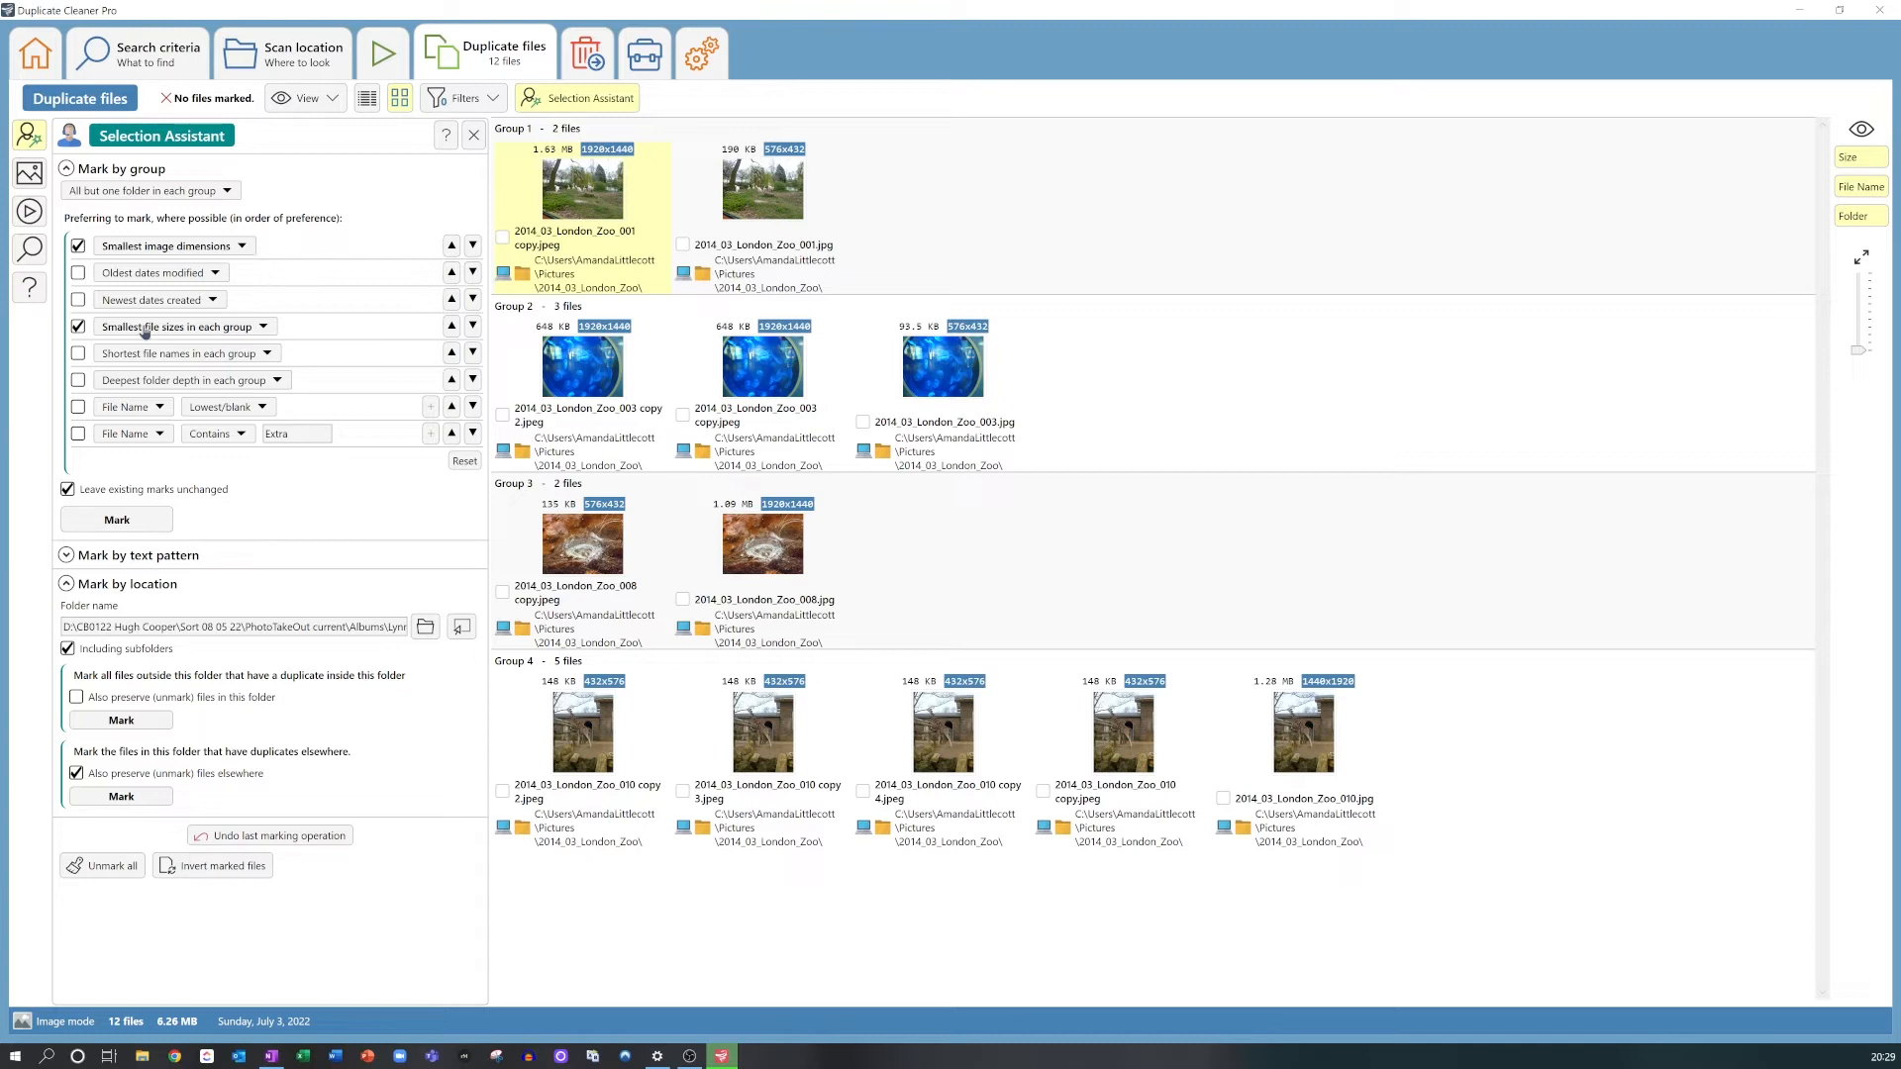
Step: Mark duplicates by smallest dimensions and file size, but in group 2 mark 2014_03_London_Zoo_003 copy.jpeg and unmark 2014_03_London_Zoo_003.jpg
click(117, 520)
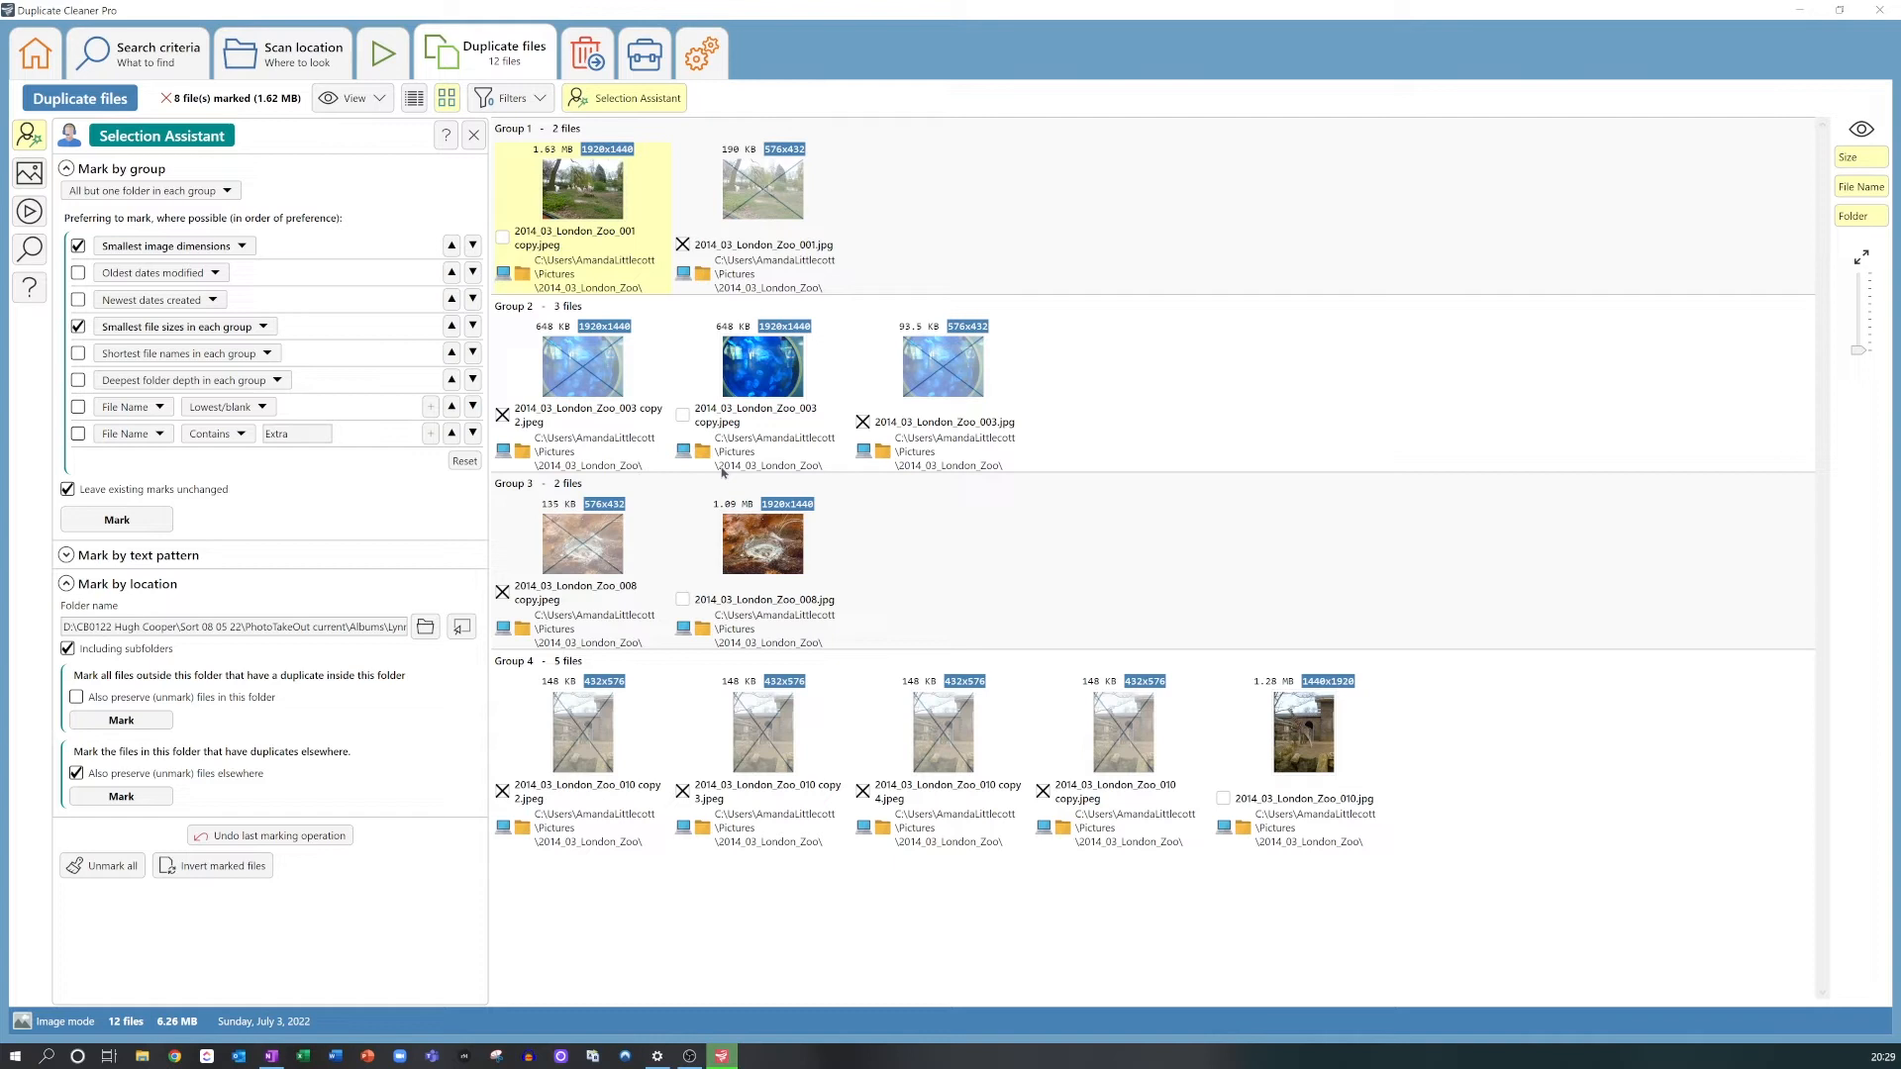
click(683, 415)
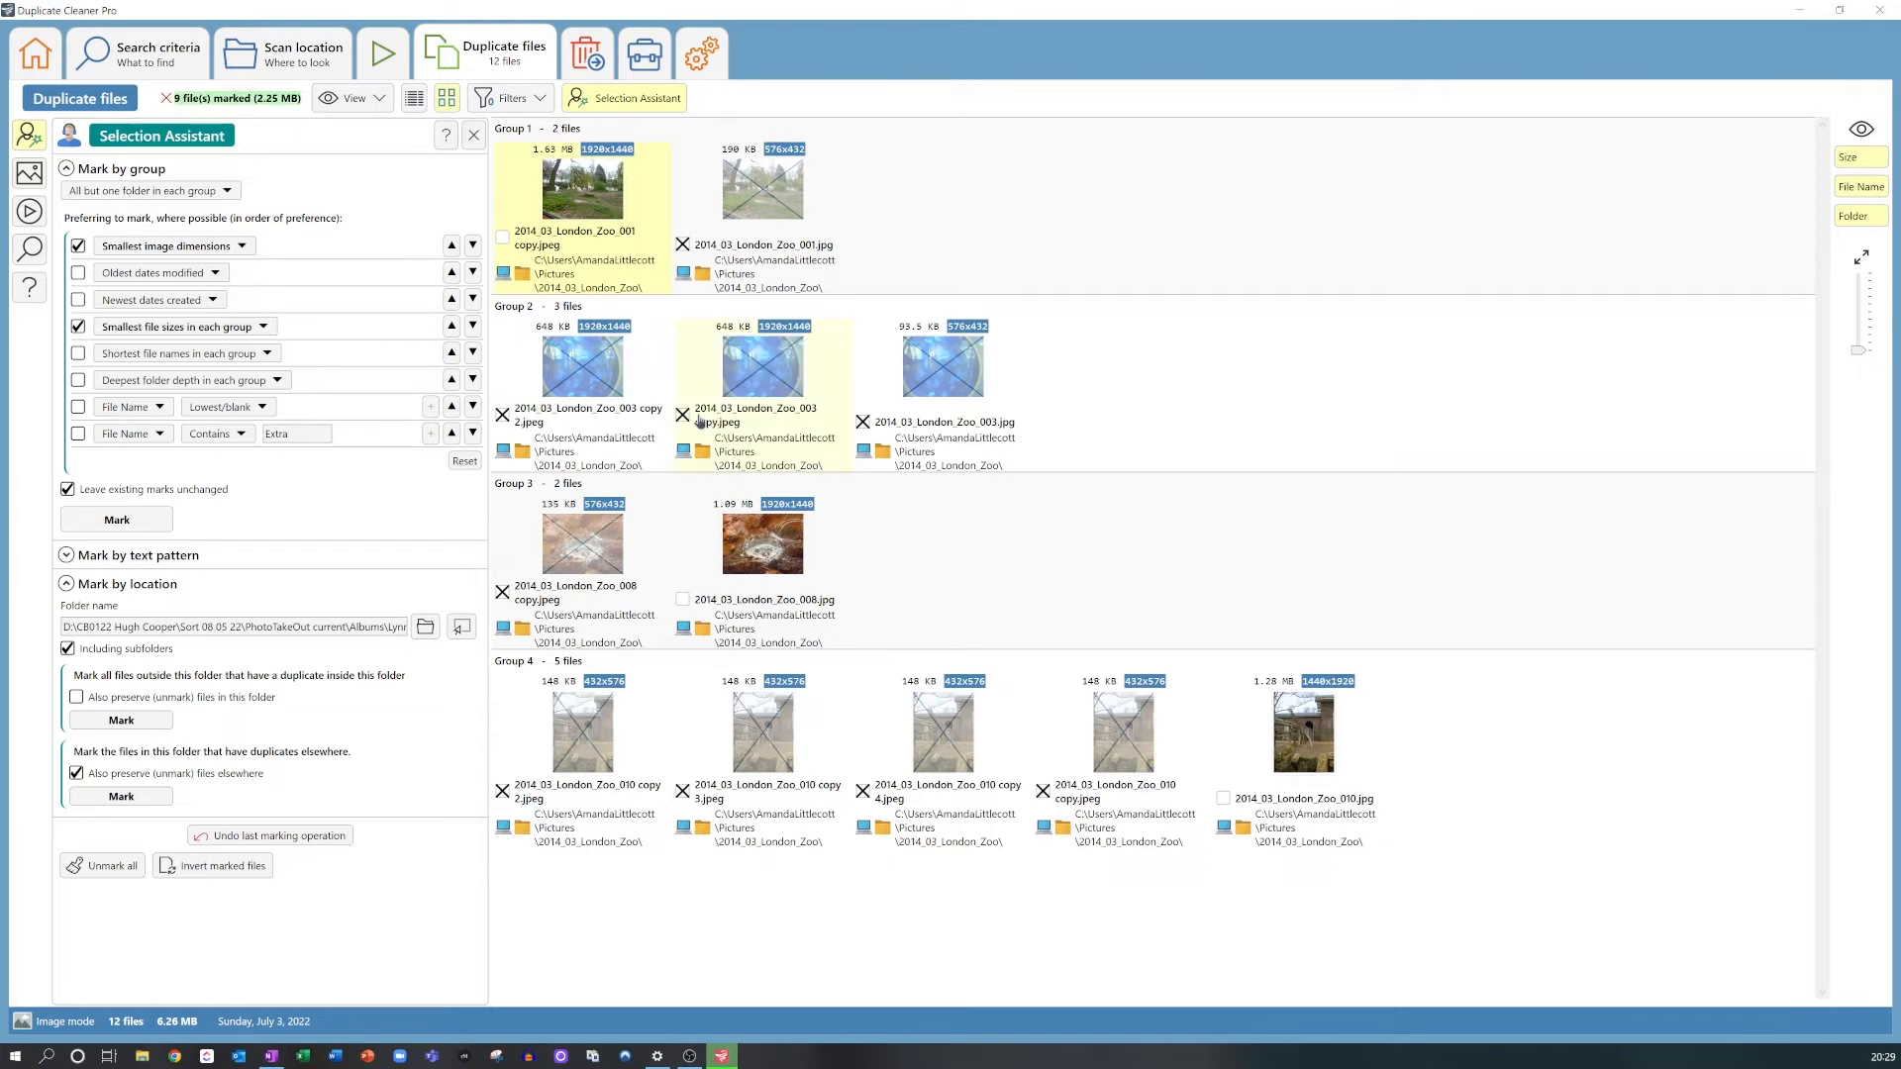
click(864, 423)
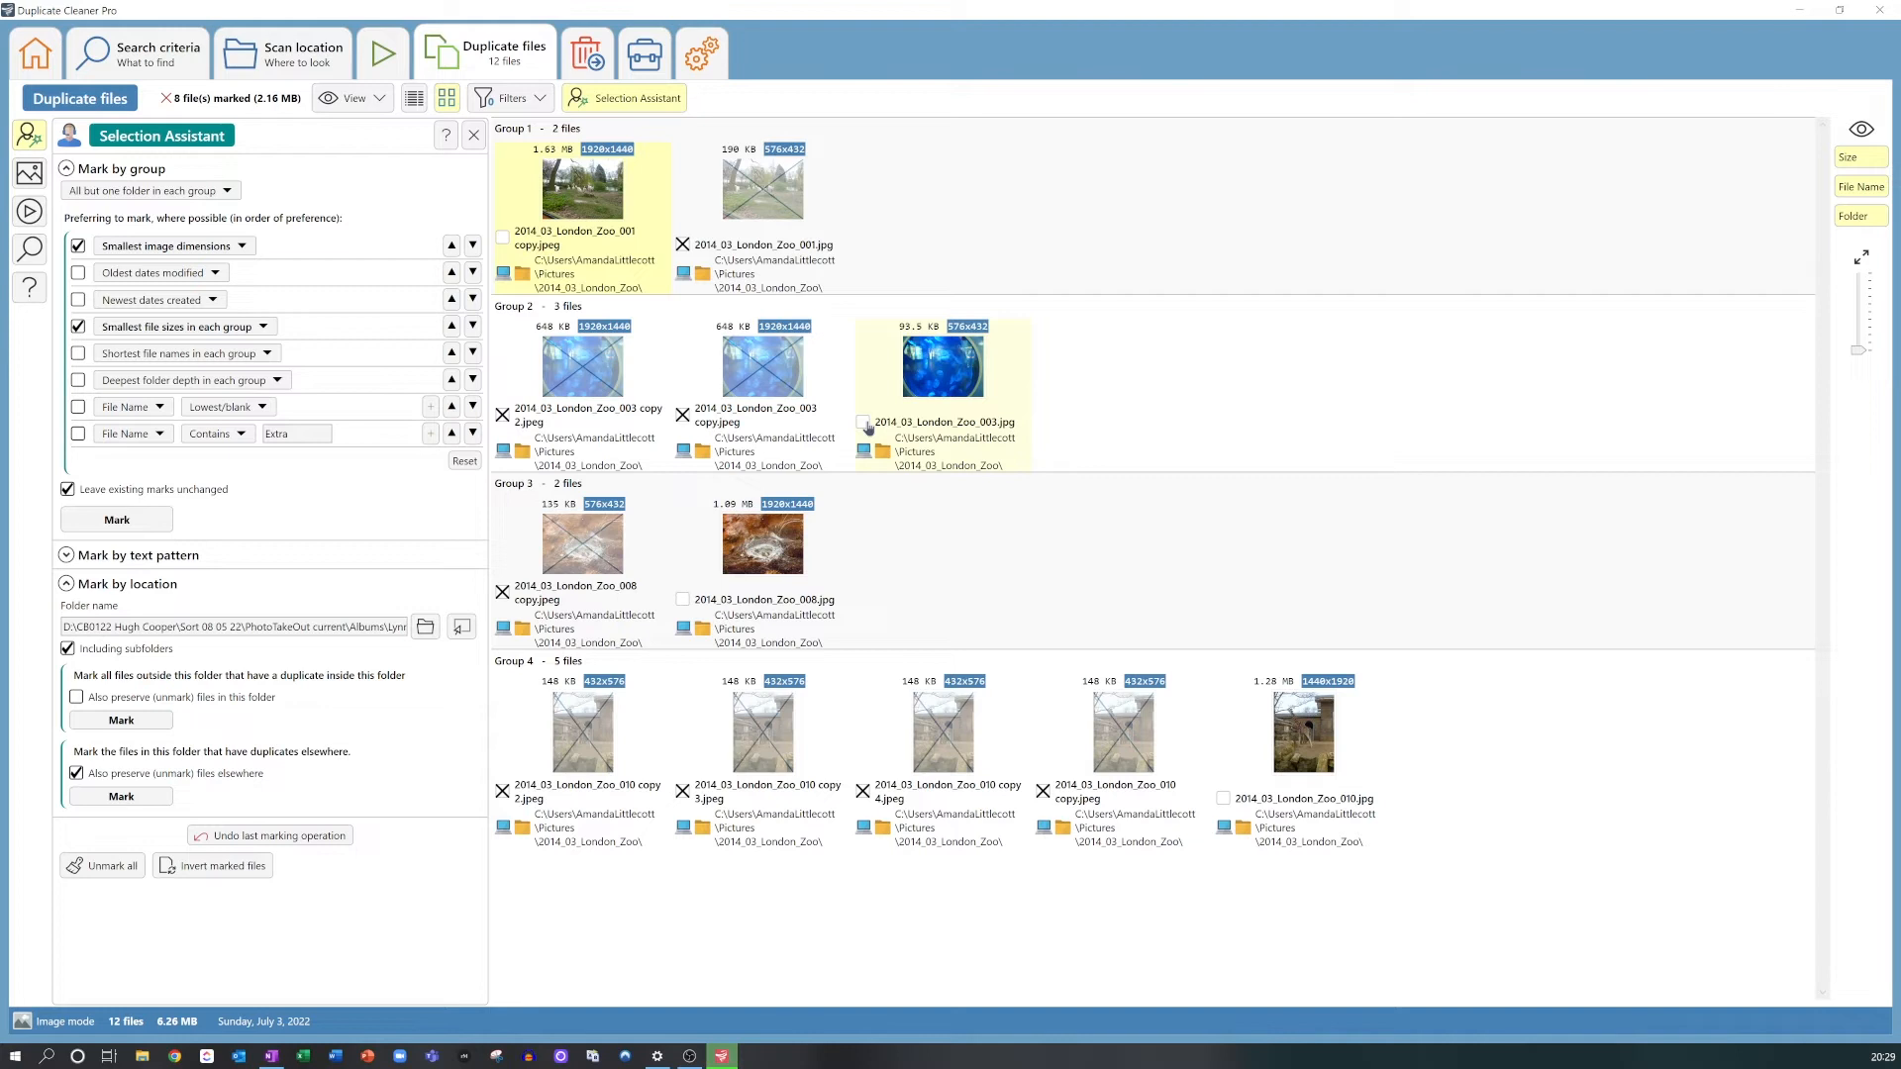
Step: Examine the delete, rename and move or copy options available for the marked image files
click(582, 47)
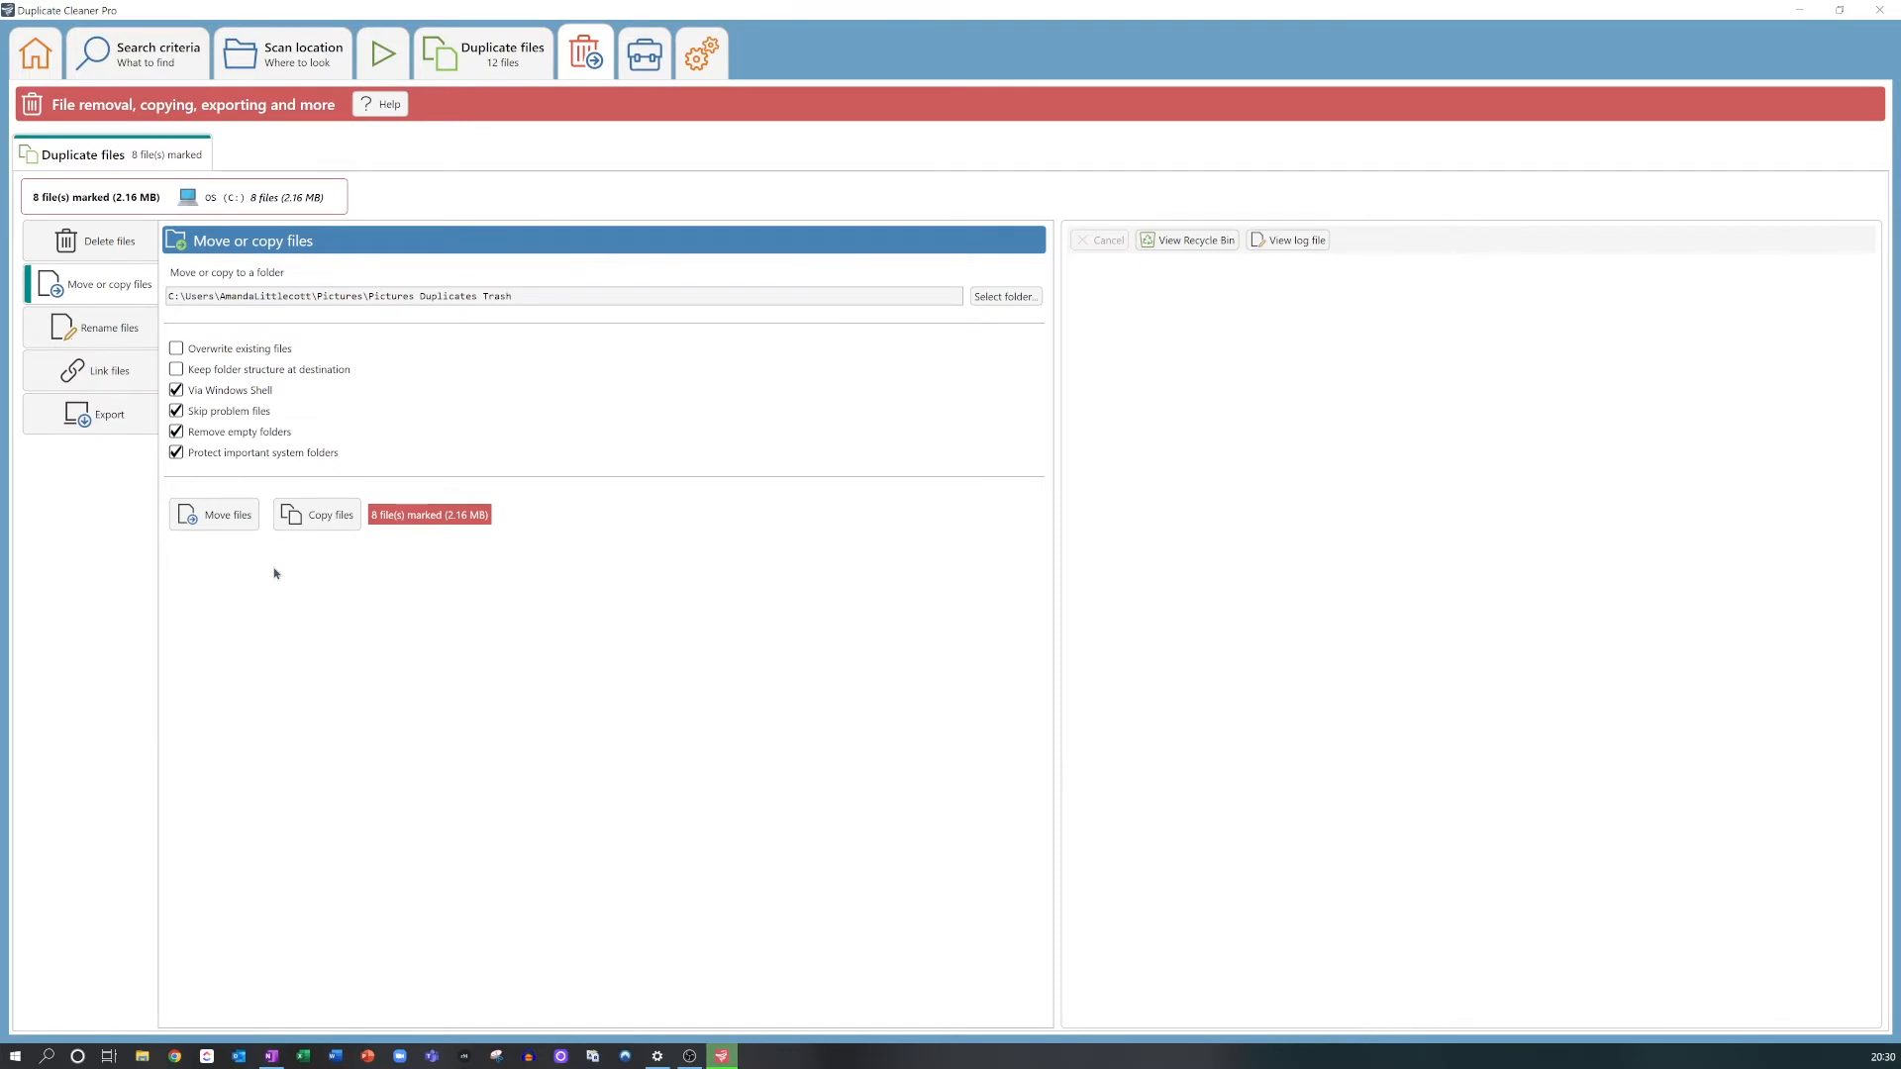
click(110, 243)
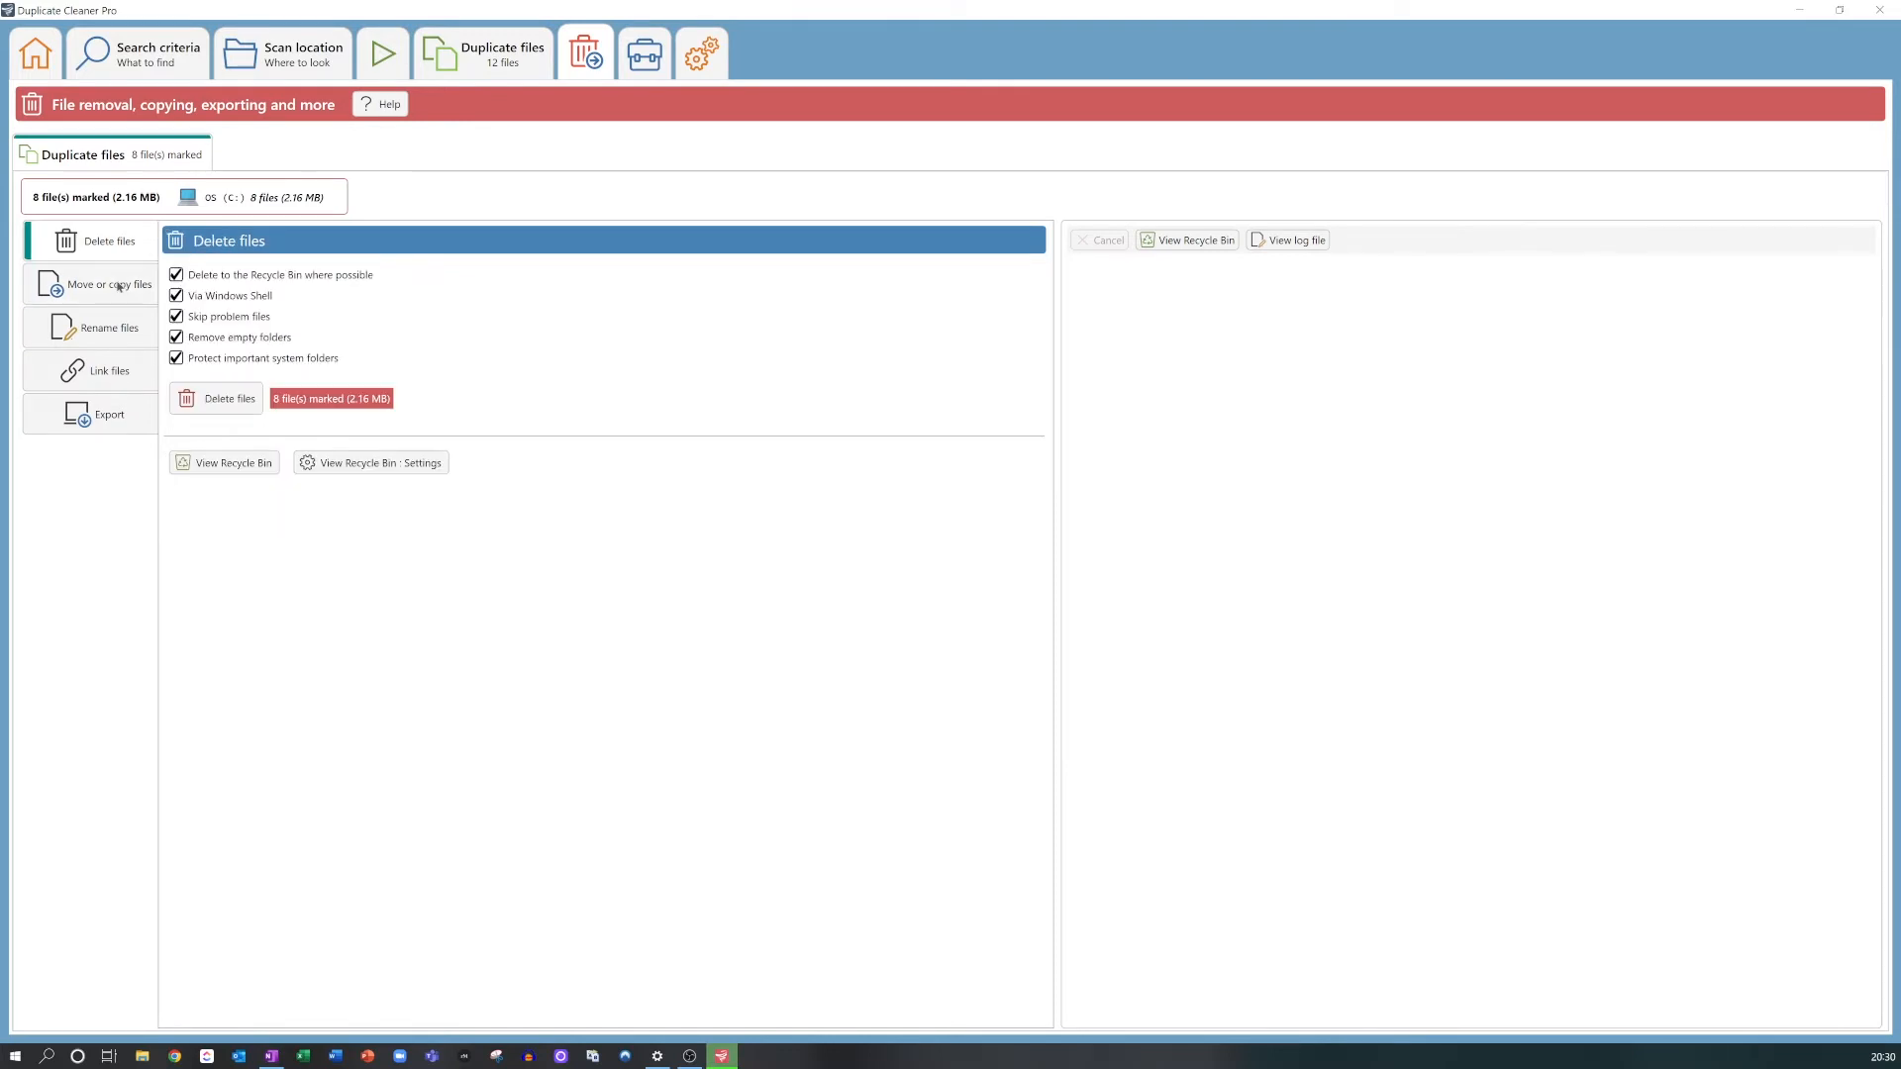
click(109, 328)
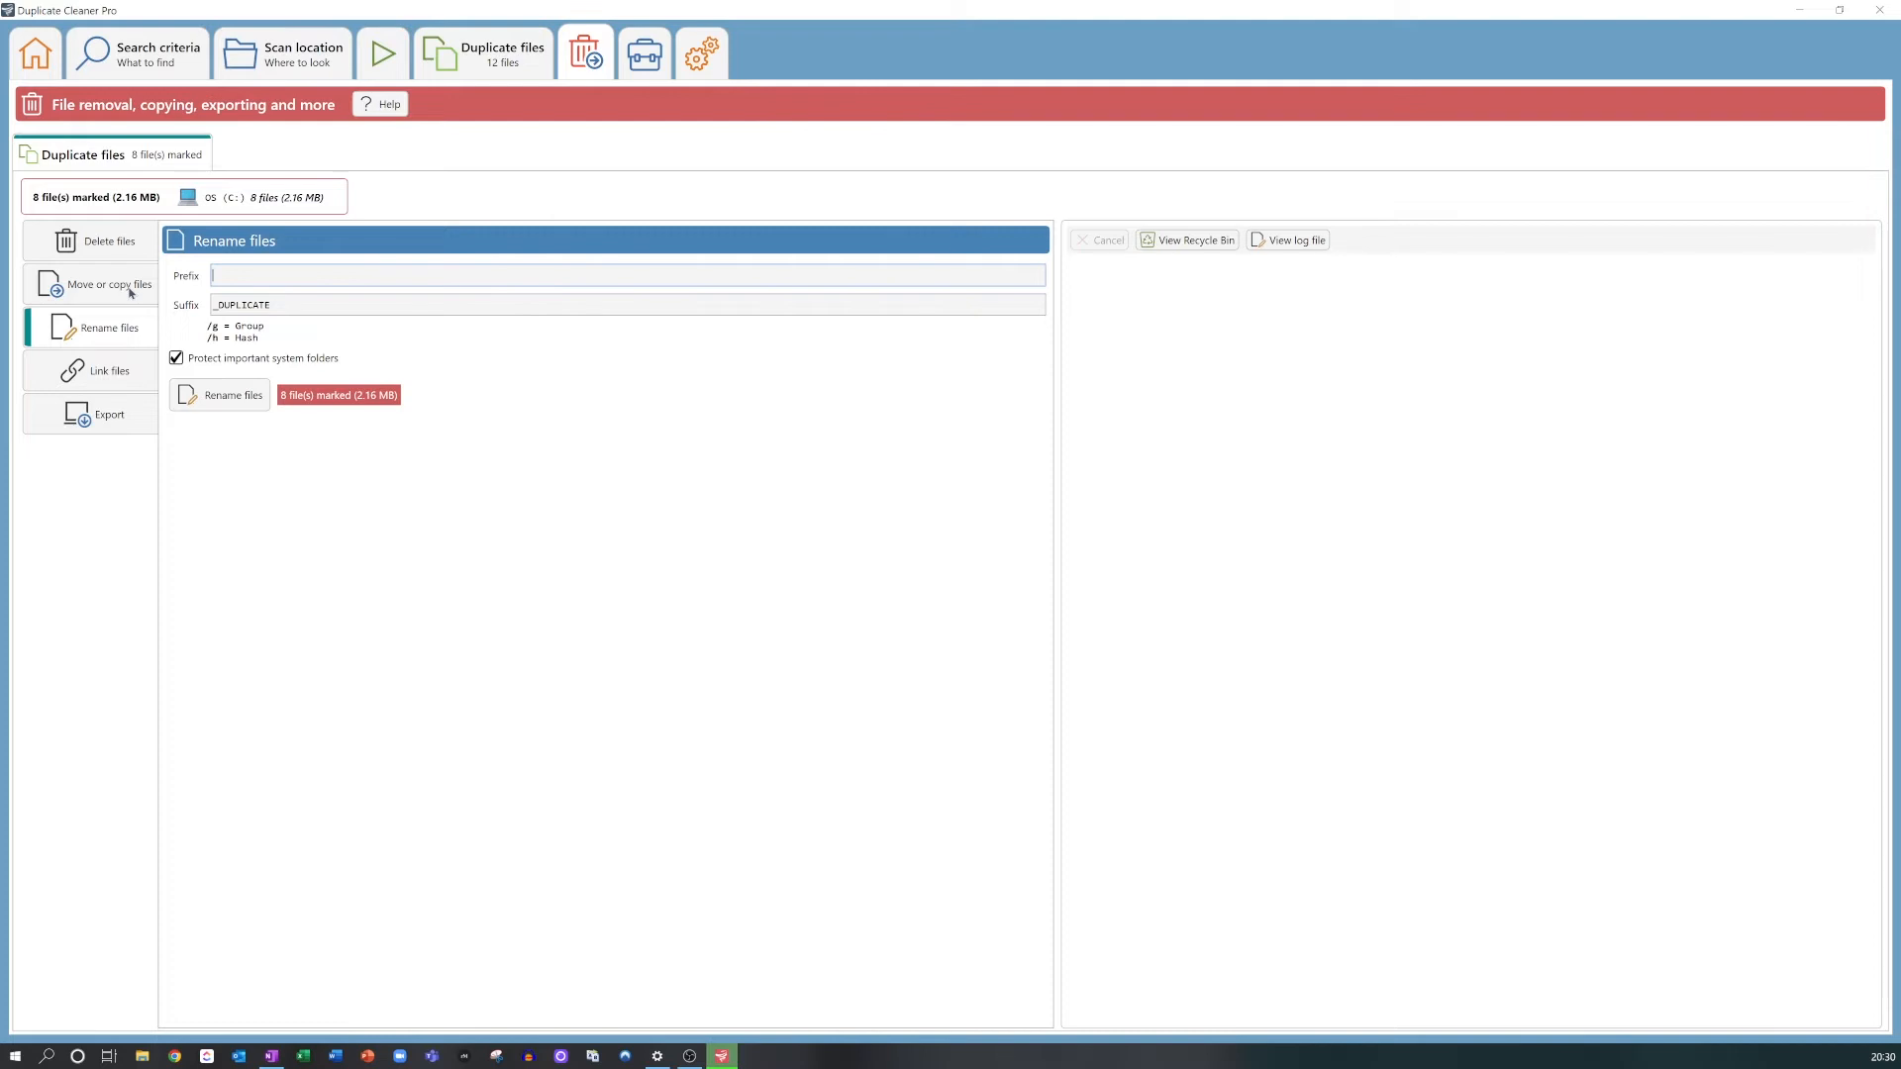
click(130, 293)
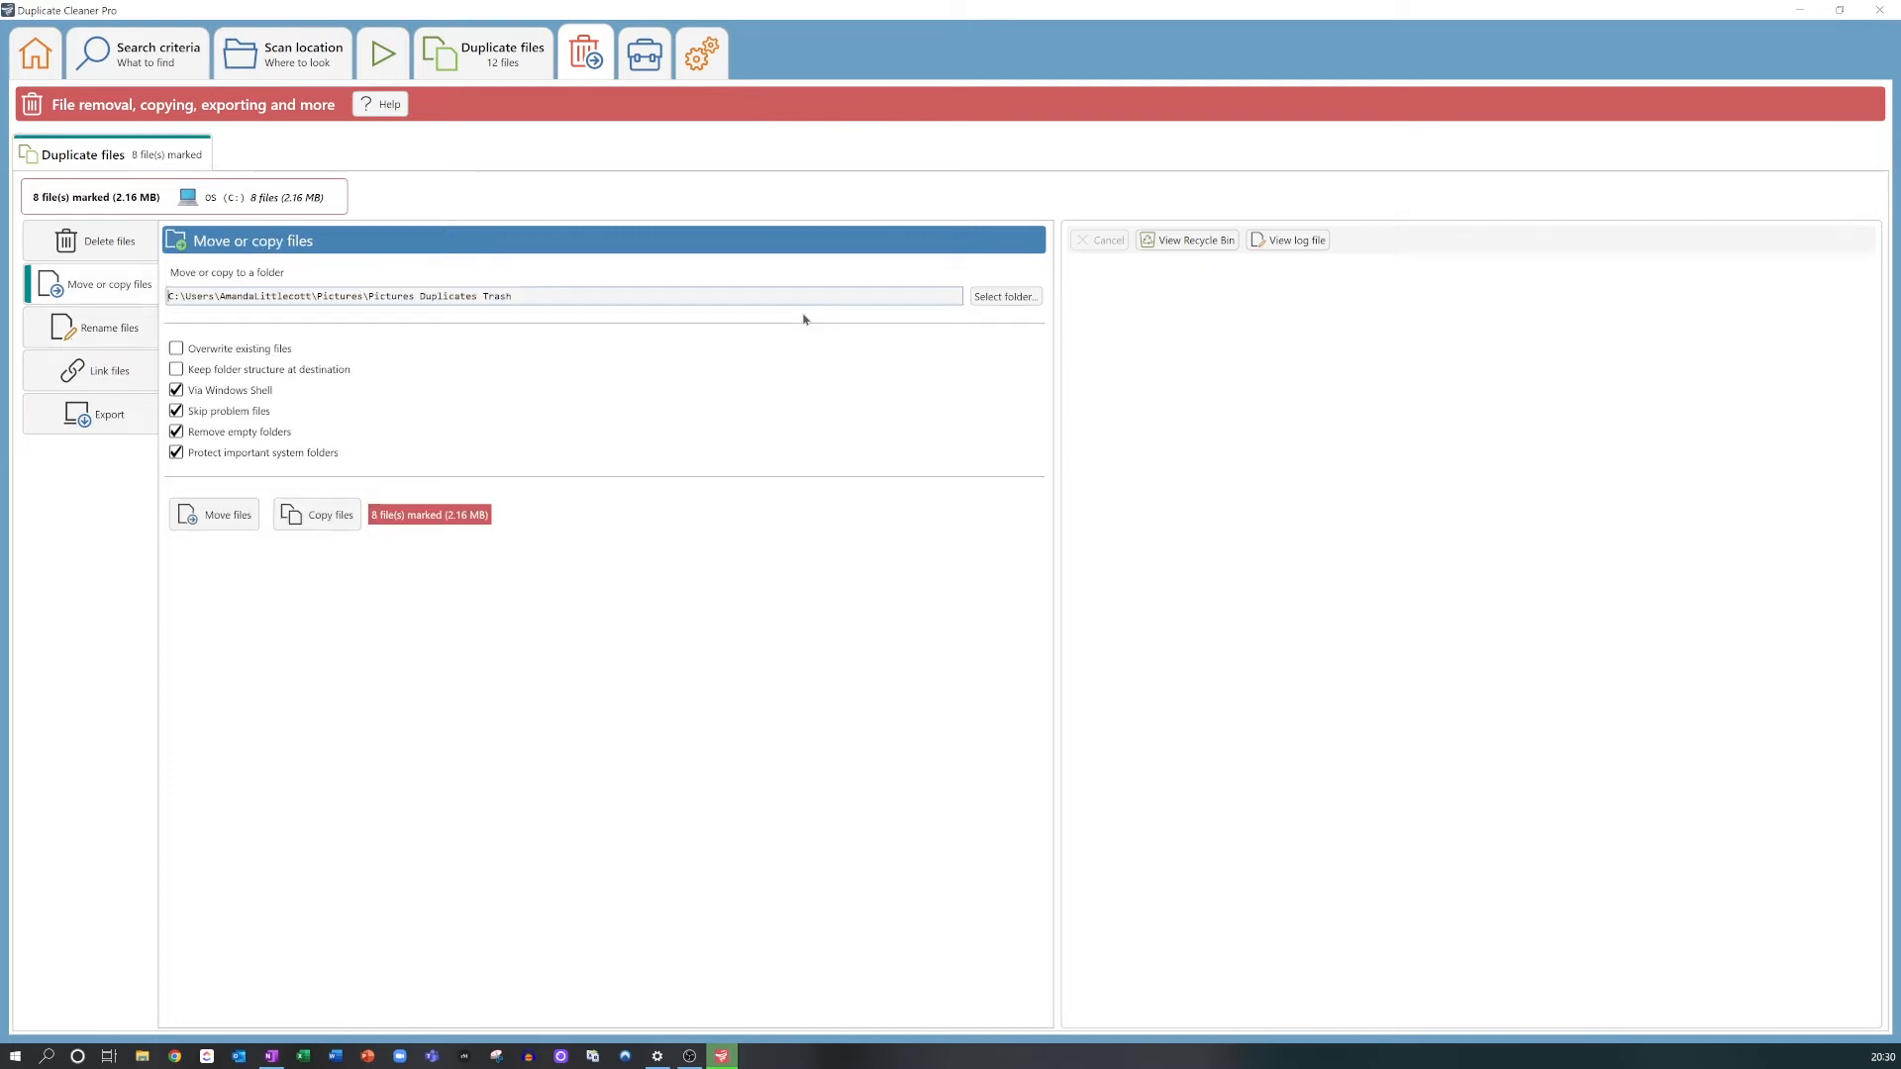
Step: Choose the Pictures Duplicates Trash folder as the destination and move the marked image duplicates there
click(1004, 299)
scroll(990, 574, down, 2)
click(950, 586)
click(967, 630)
click(226, 516)
click(954, 596)
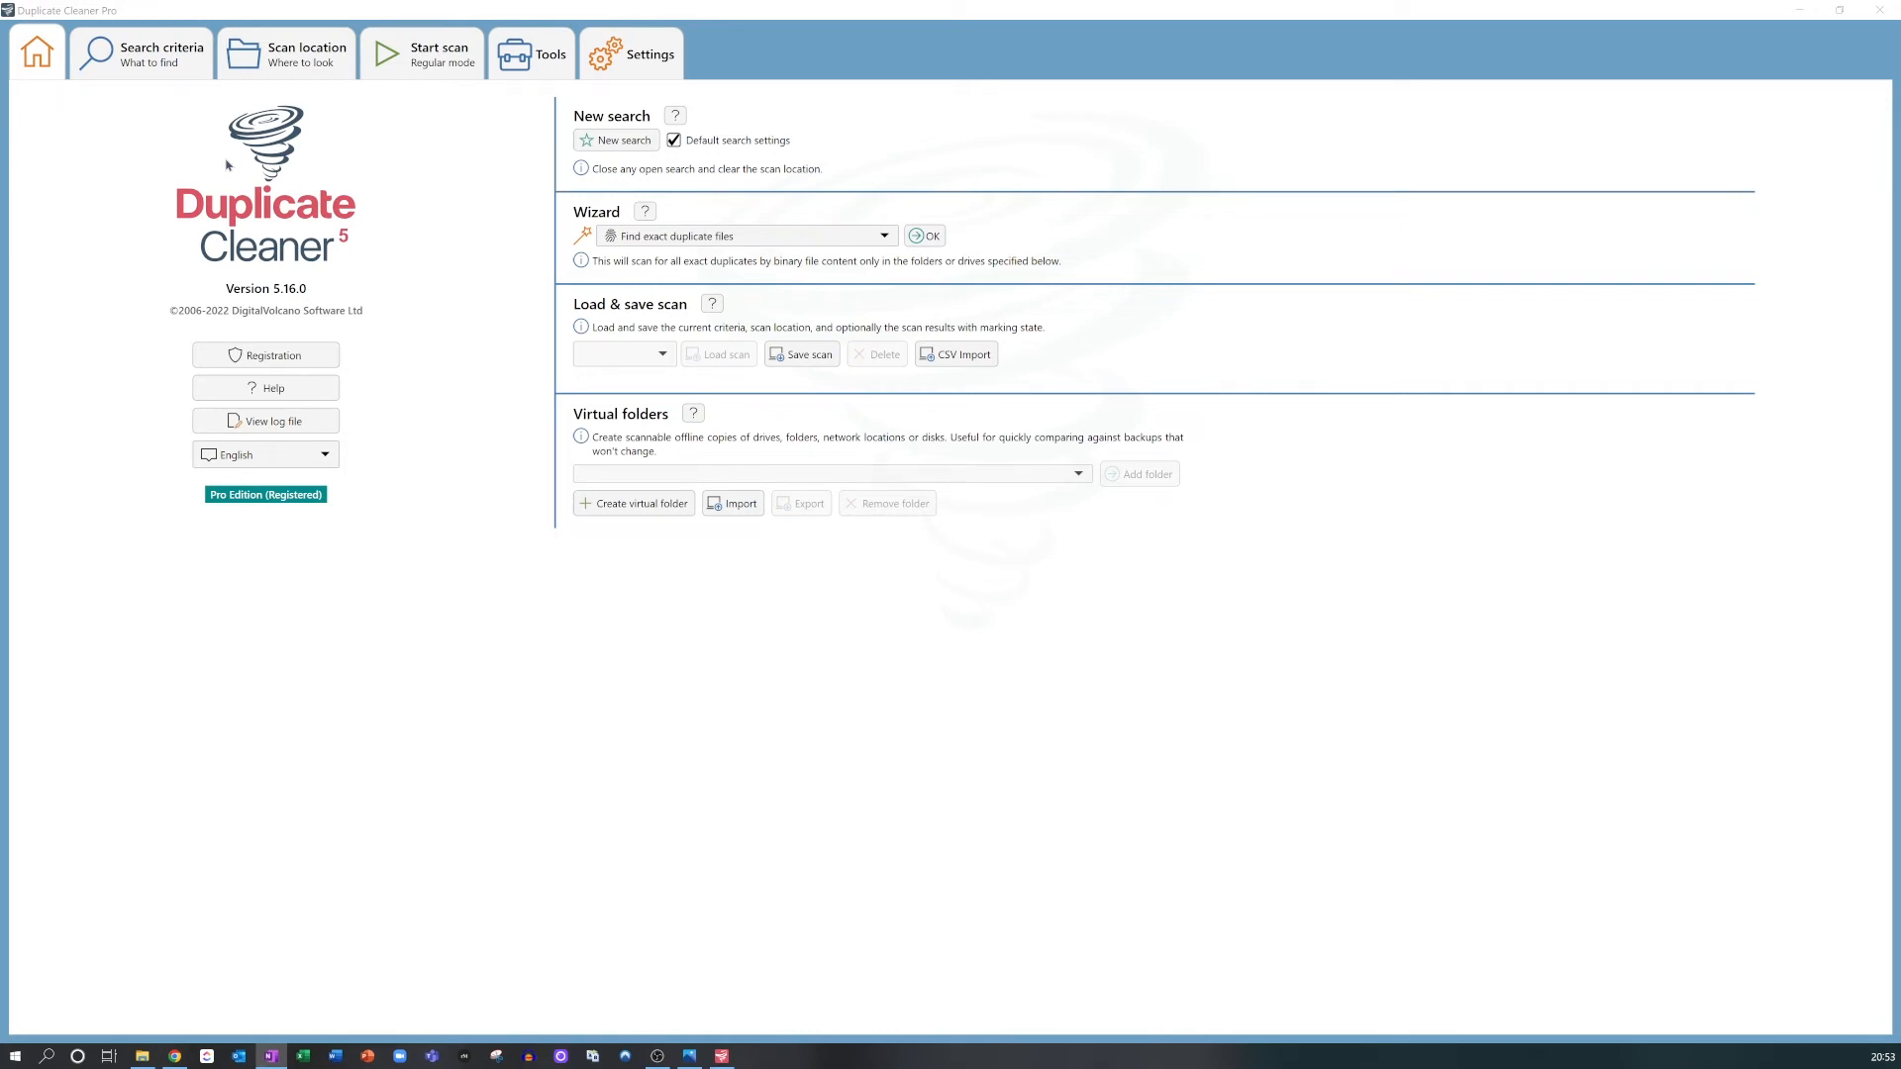
Step: Set the search criteria to video mode with thumbnail matching
click(164, 49)
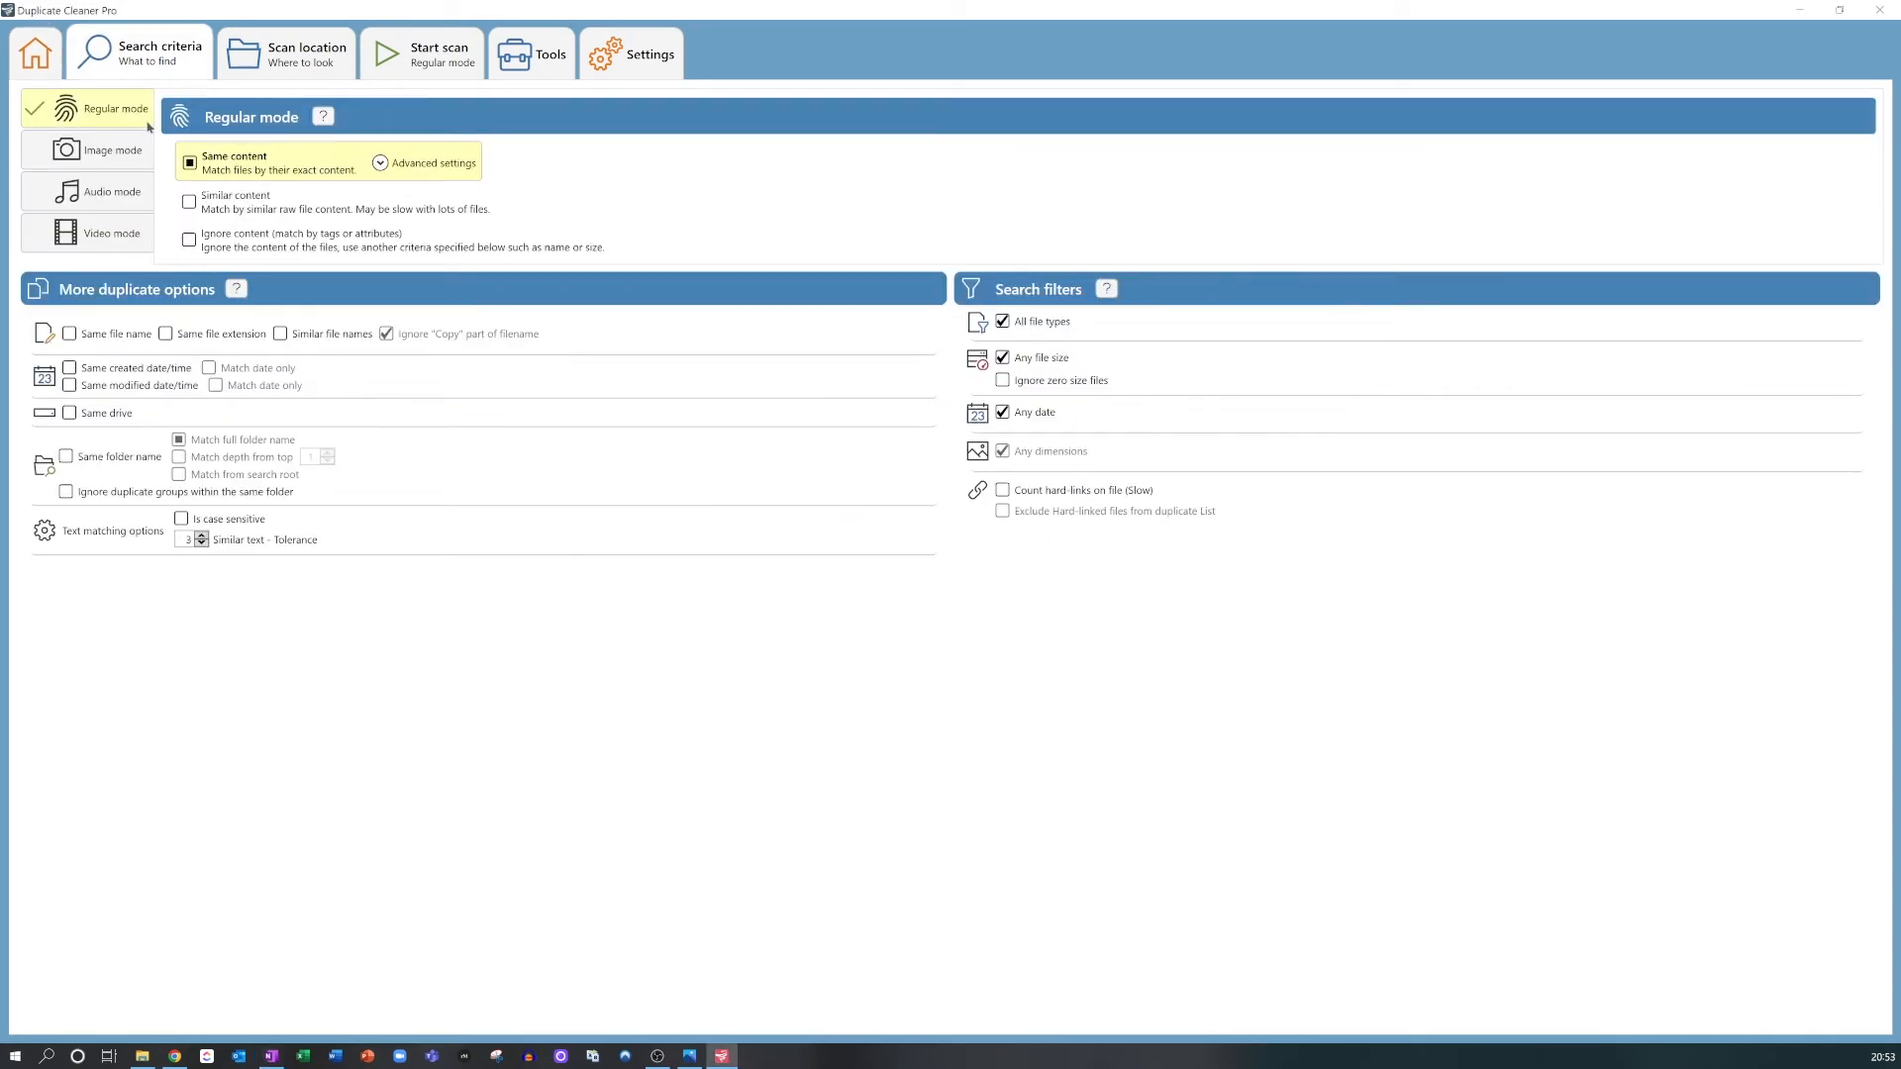
click(111, 233)
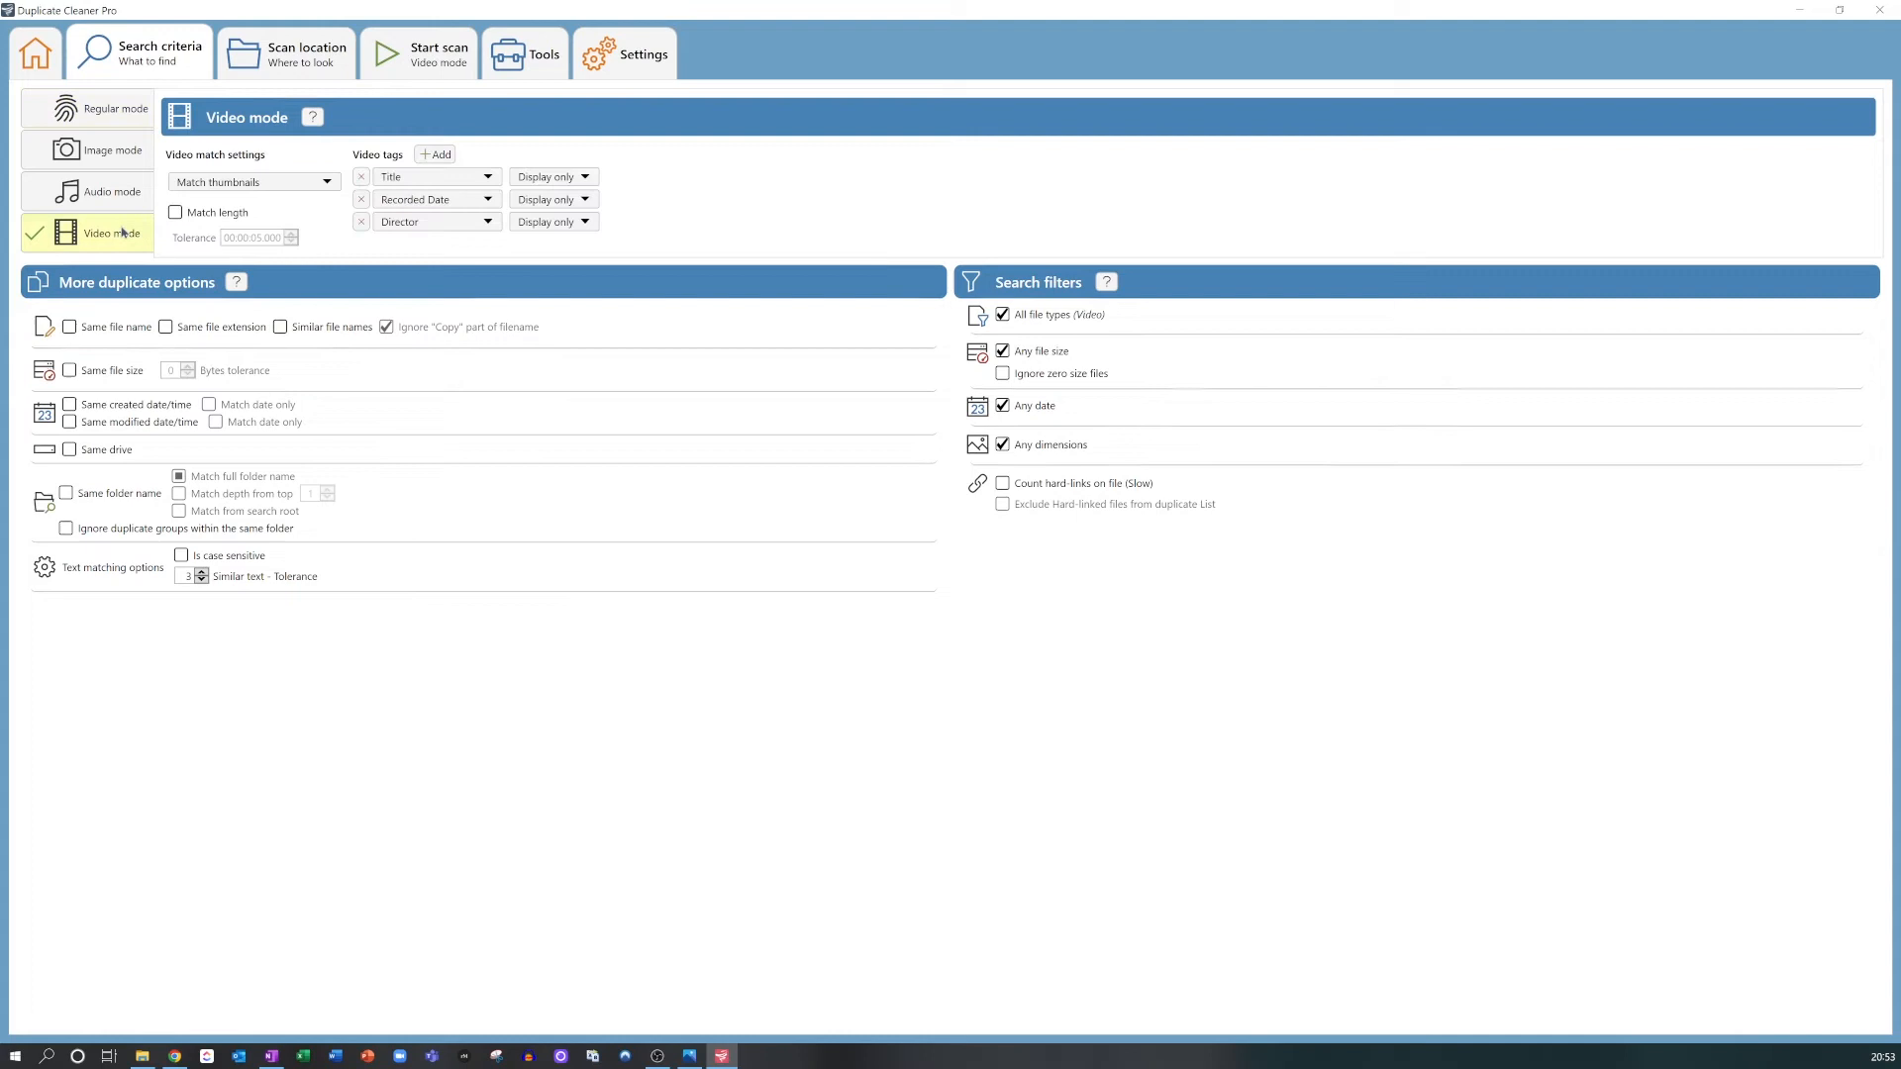
click(325, 182)
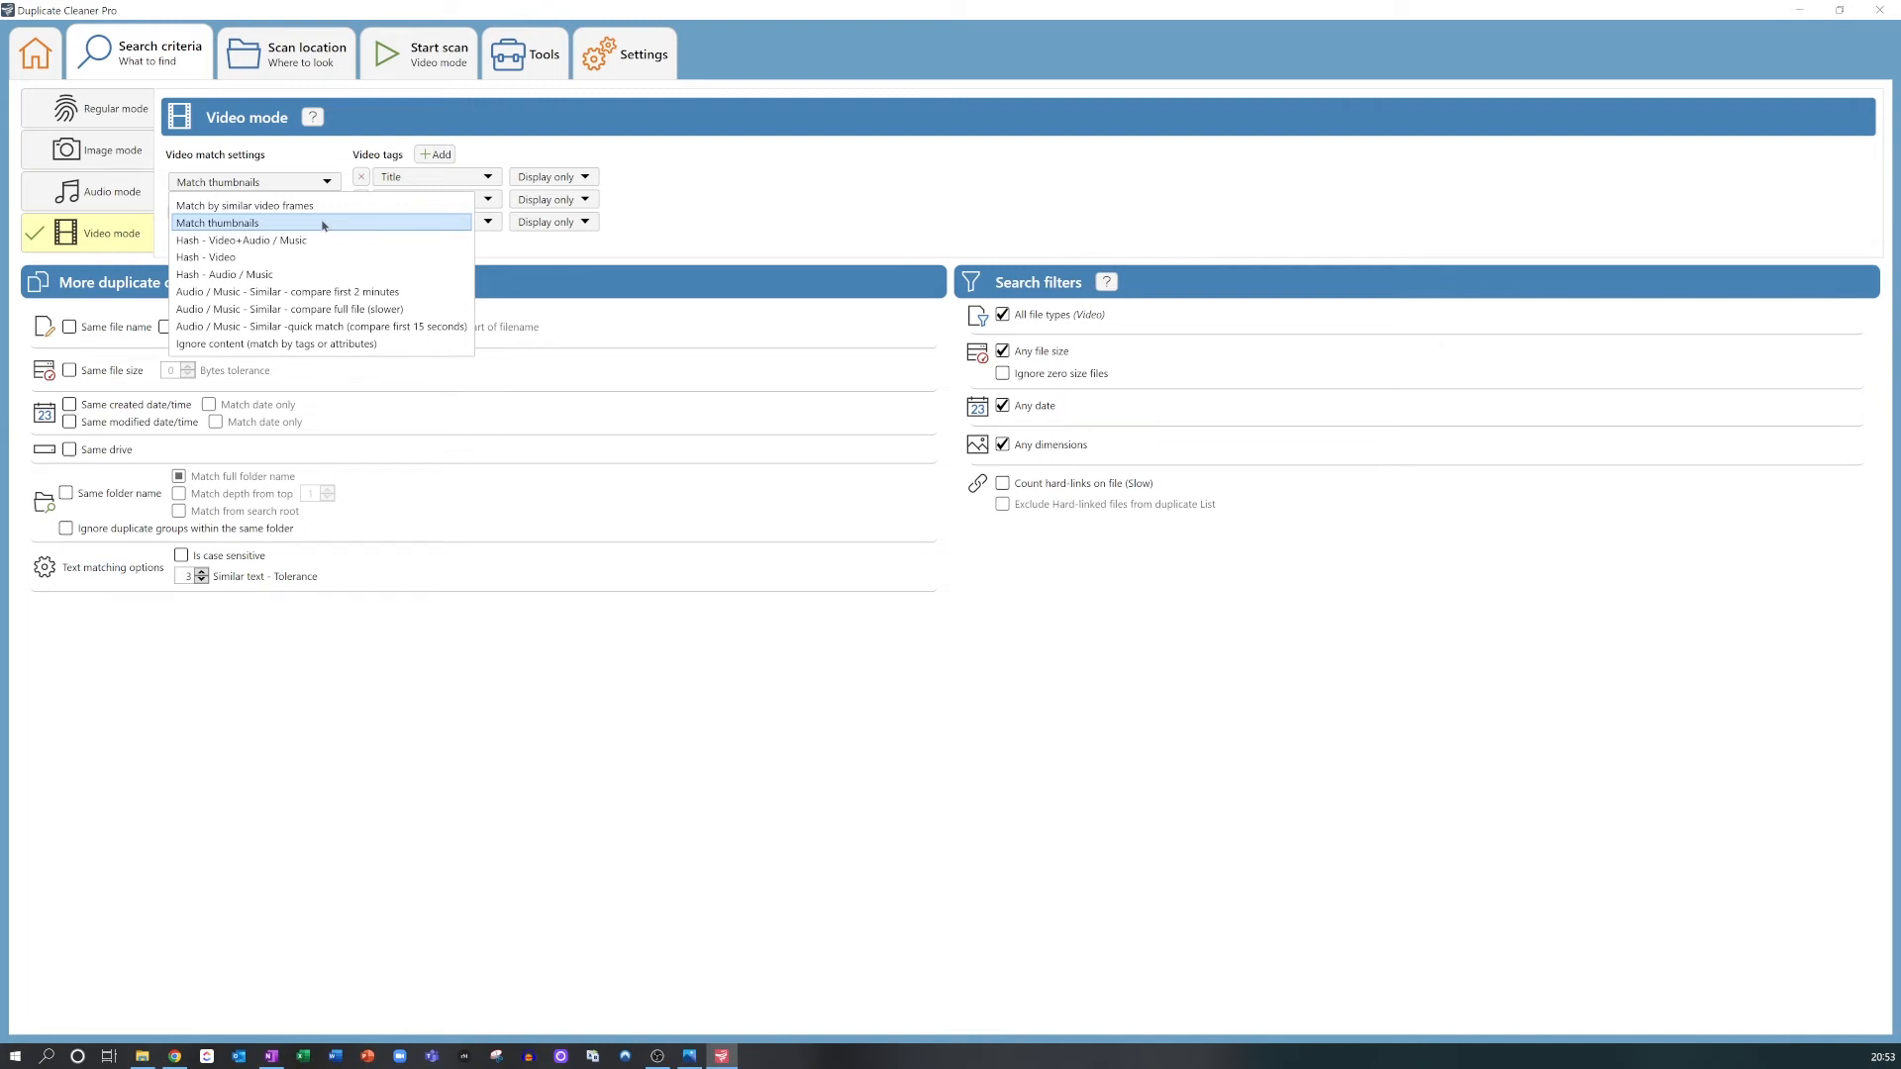
click(323, 224)
Step: Add the Videos folder inside Pictures to the search locations and run the video mode duplicate scan
click(307, 62)
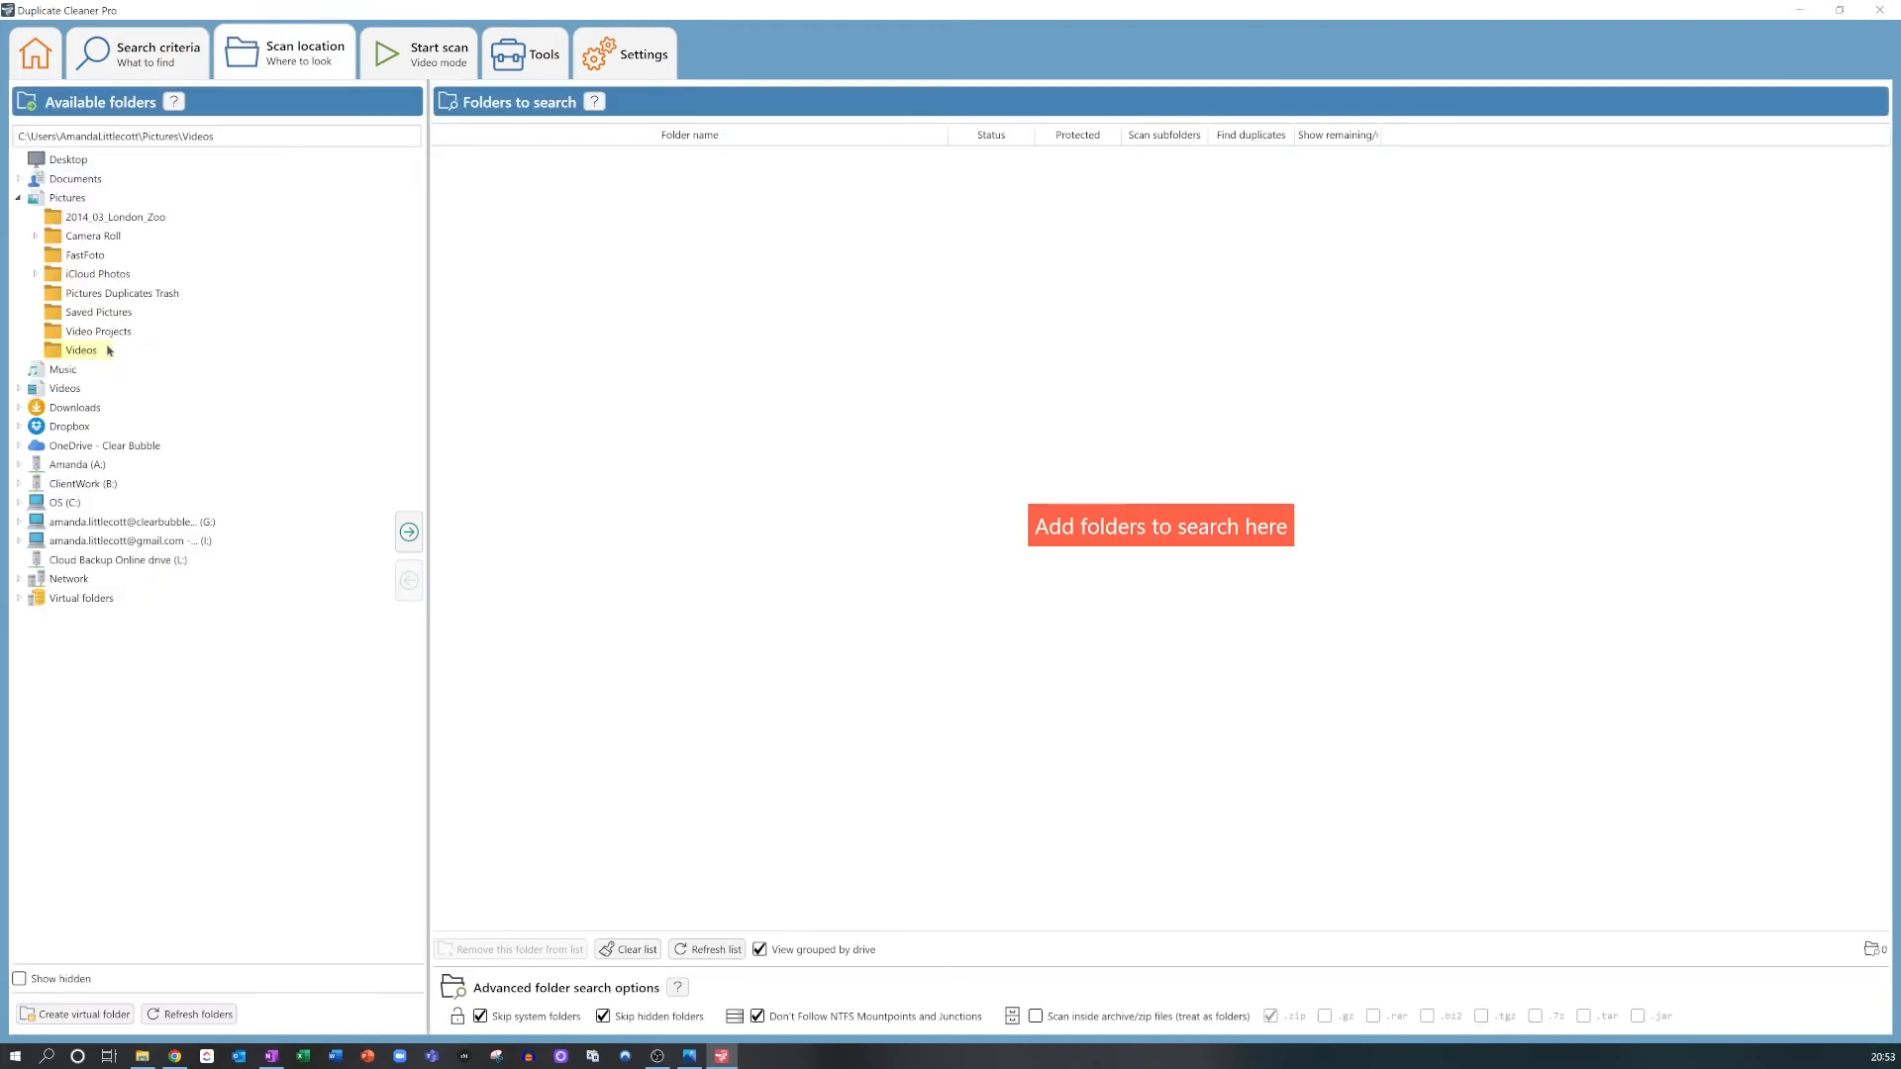
click(408, 532)
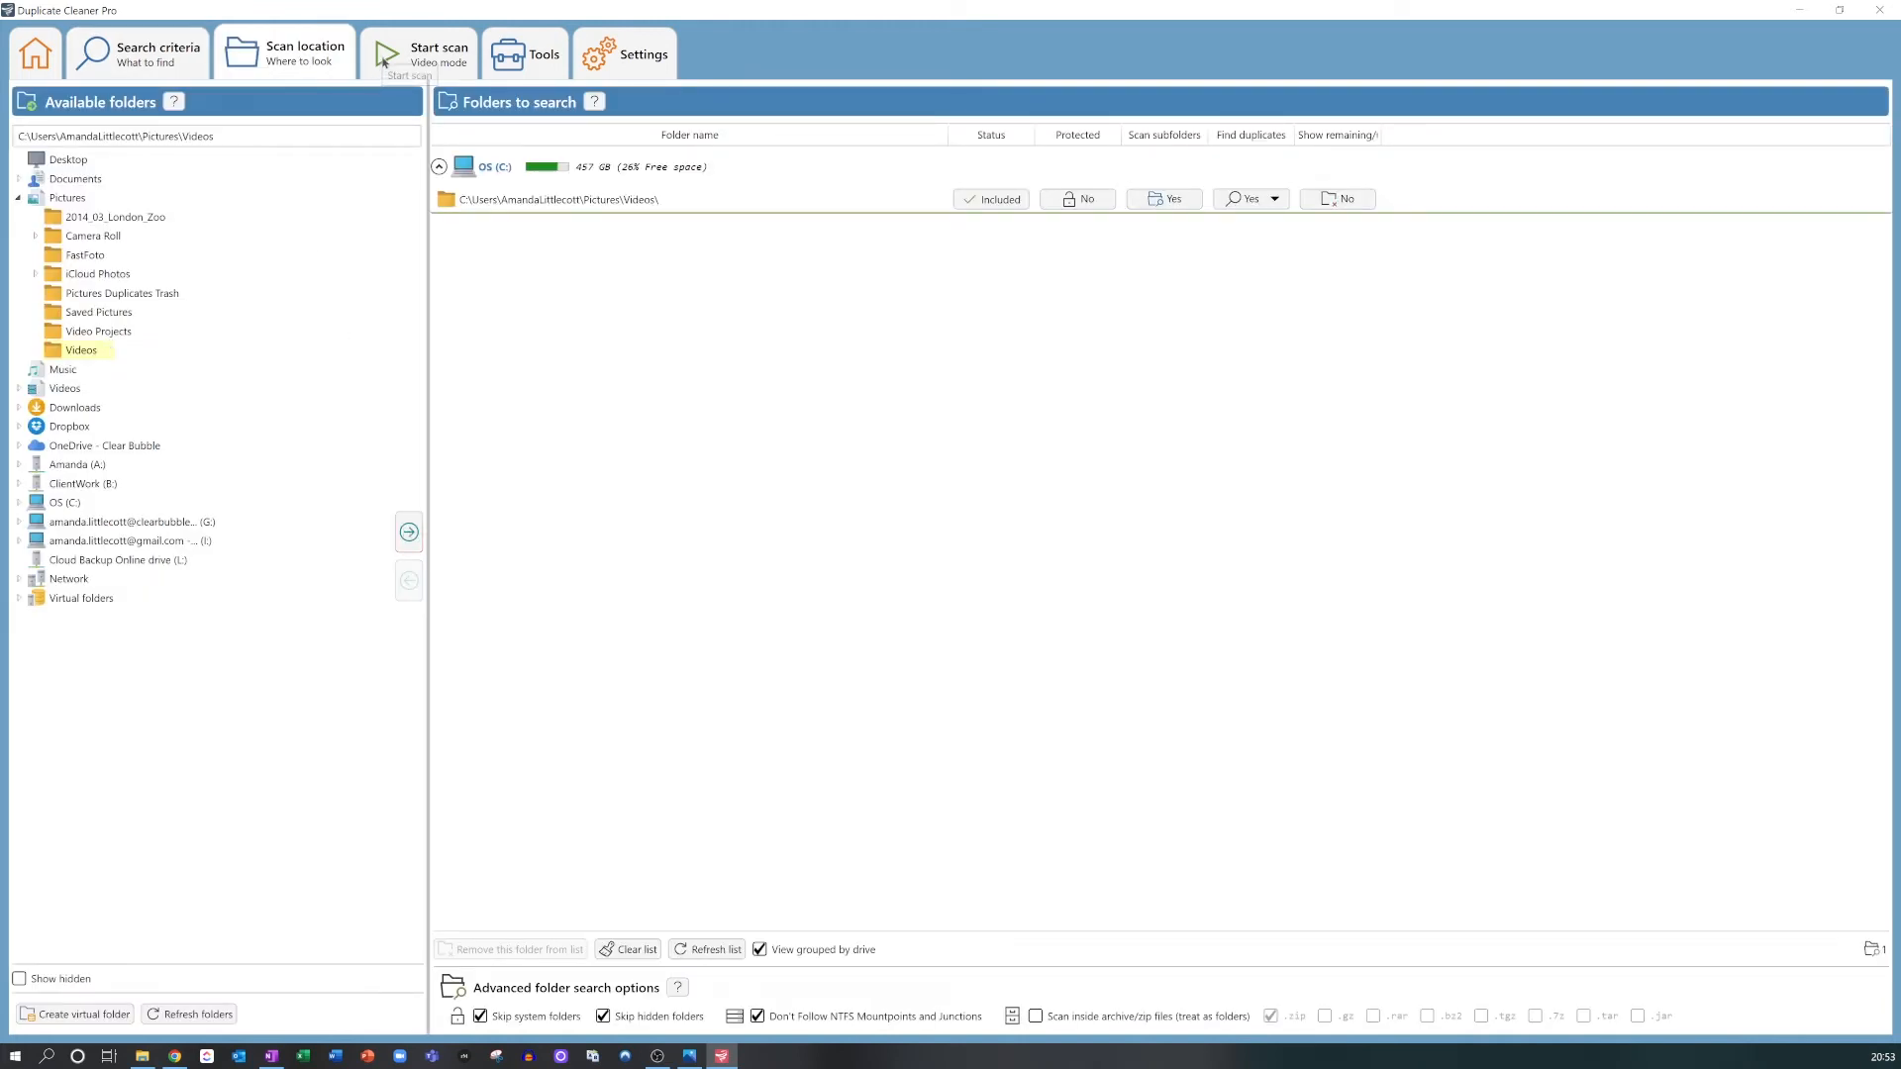
click(384, 59)
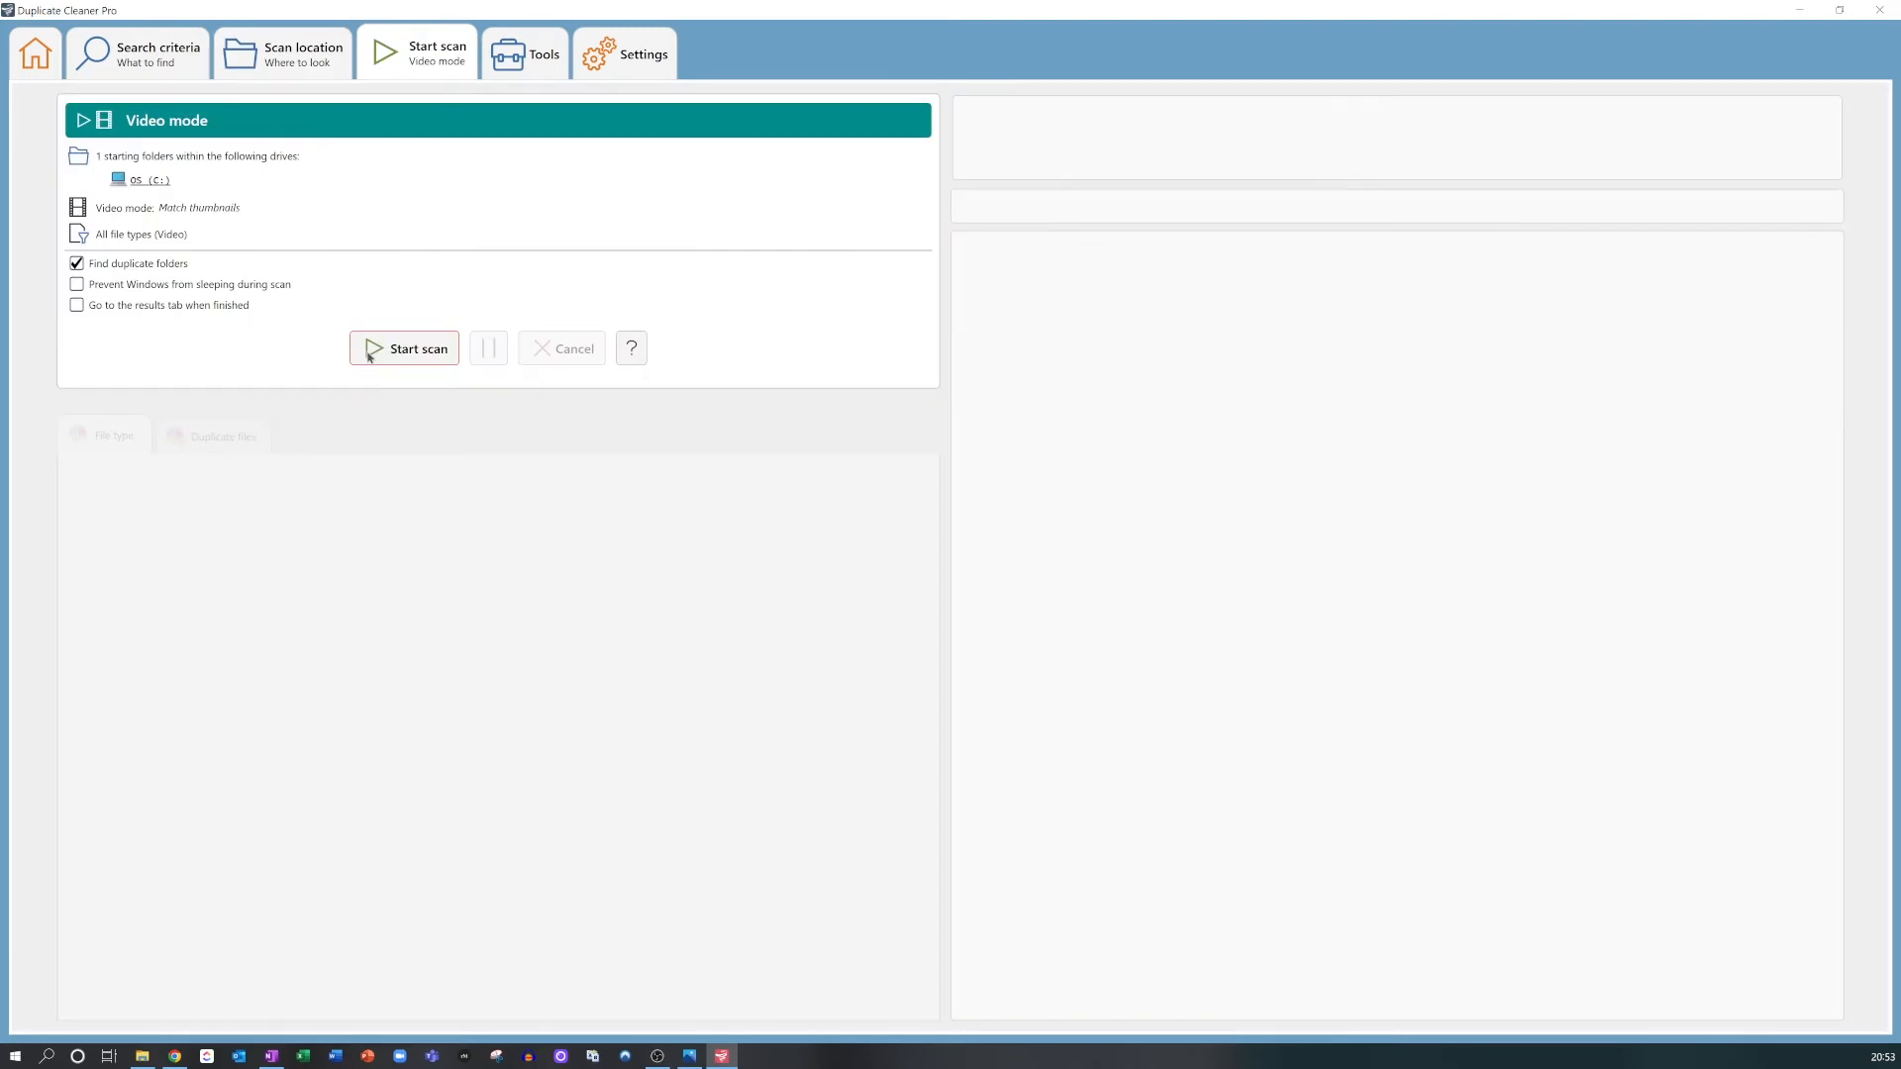
click(369, 357)
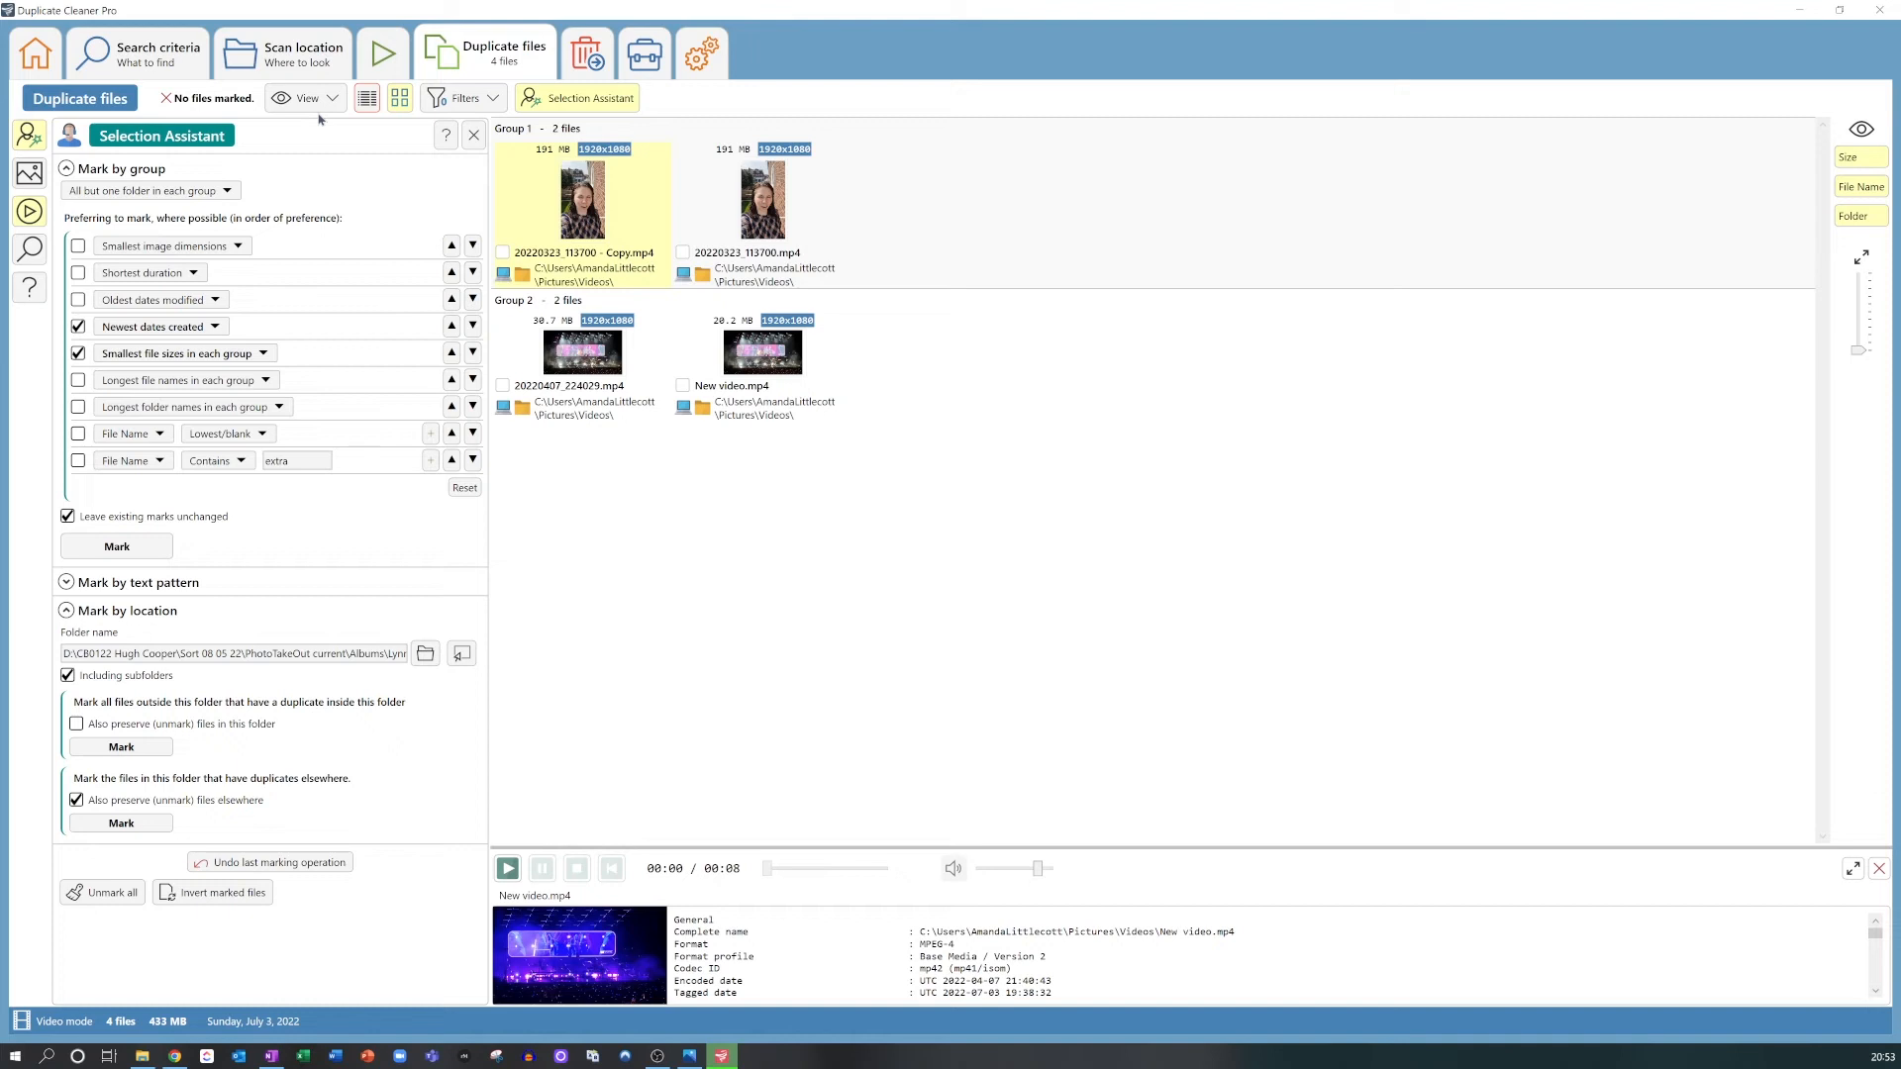
Step: Check the choices offered for the file size and creation date marking criteria
click(159, 357)
click(158, 360)
click(159, 330)
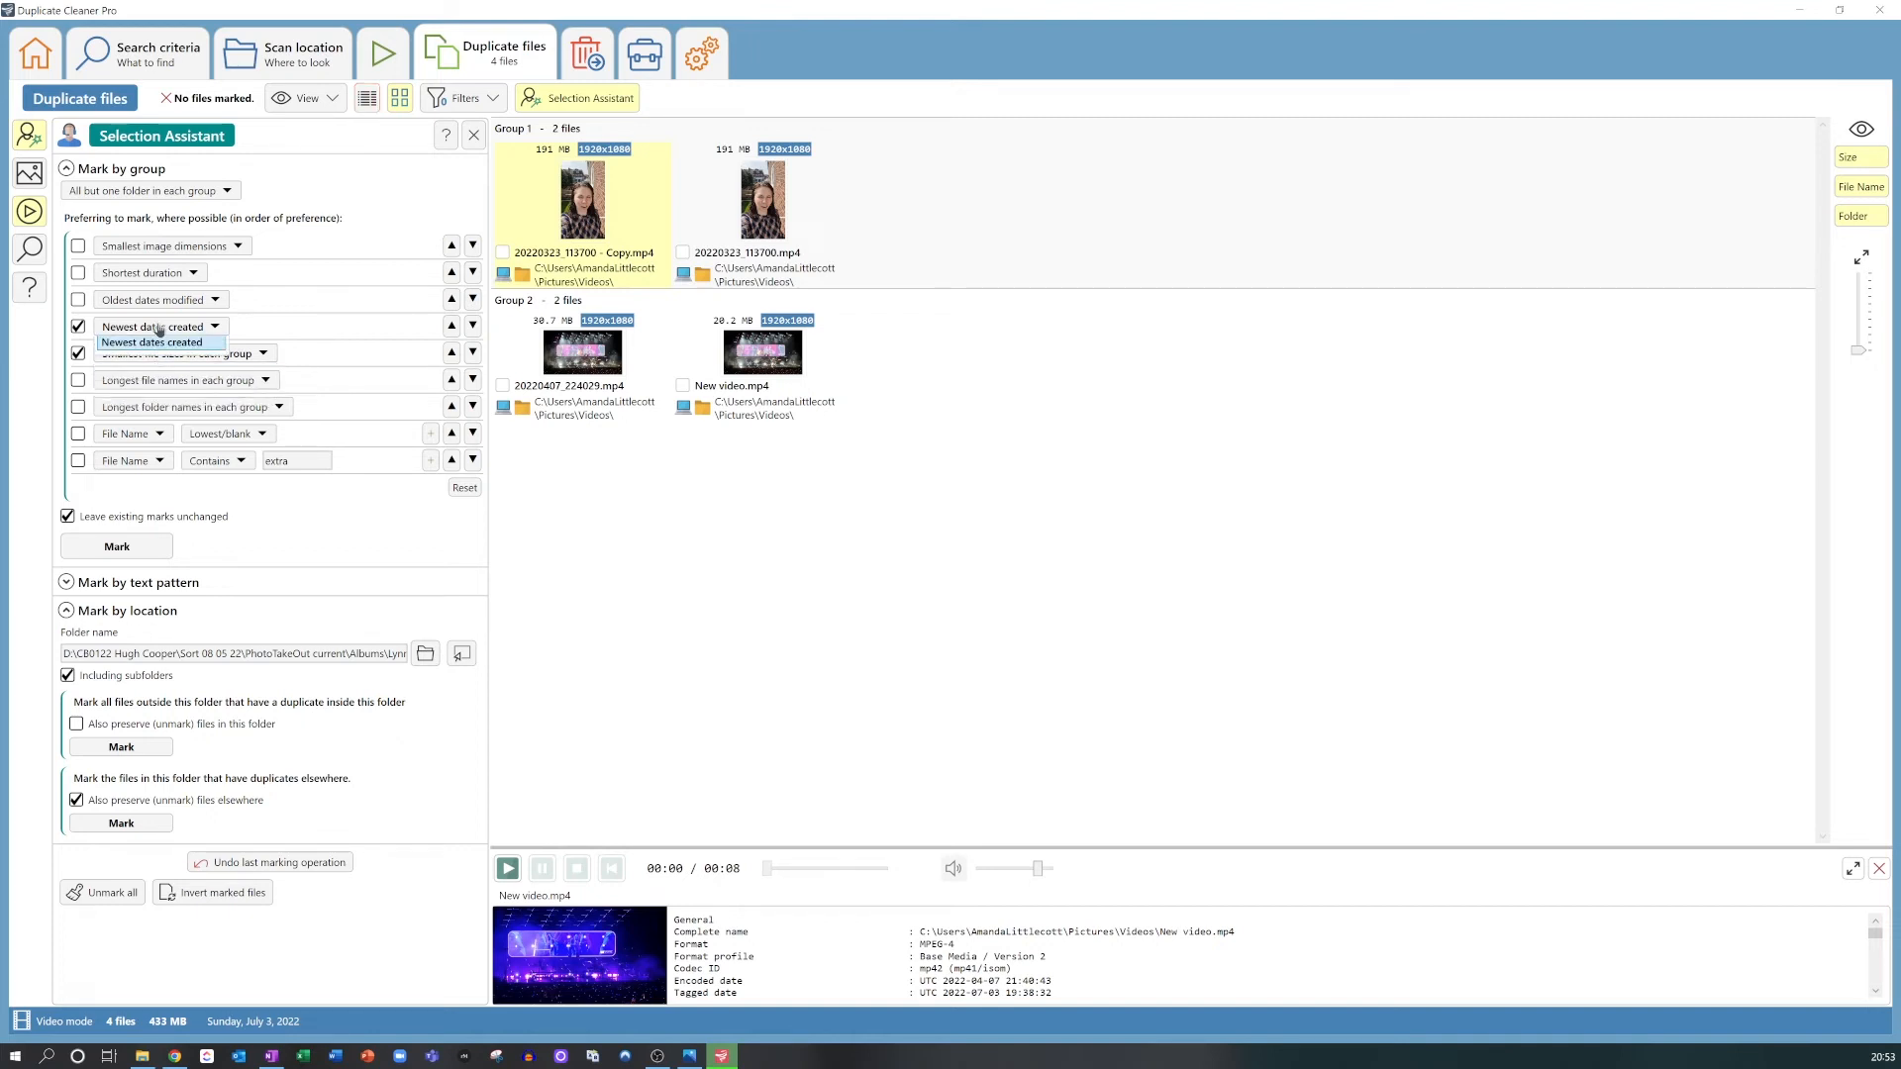
click(158, 330)
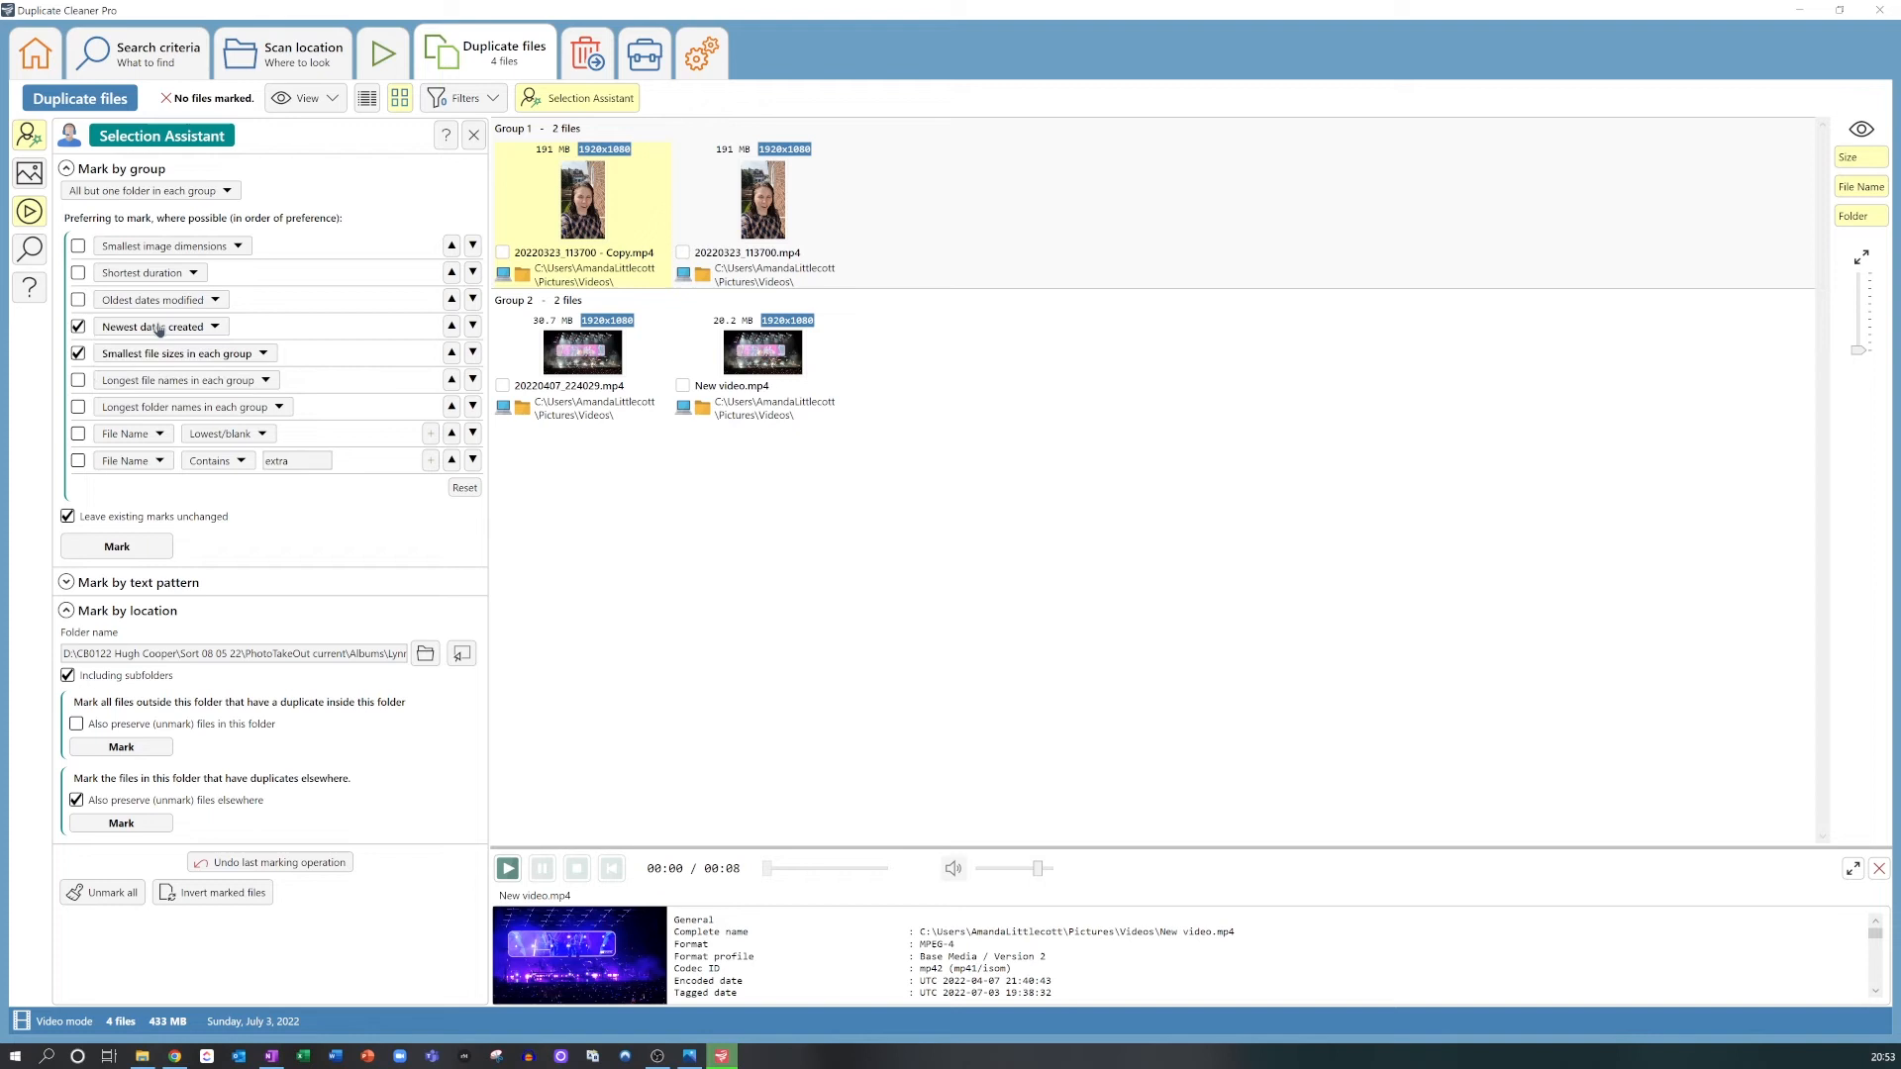
Step: Enable shortest duration as a marking preference and mark the matching duplicate videos in each group
click(129, 275)
click(128, 275)
click(78, 275)
click(120, 545)
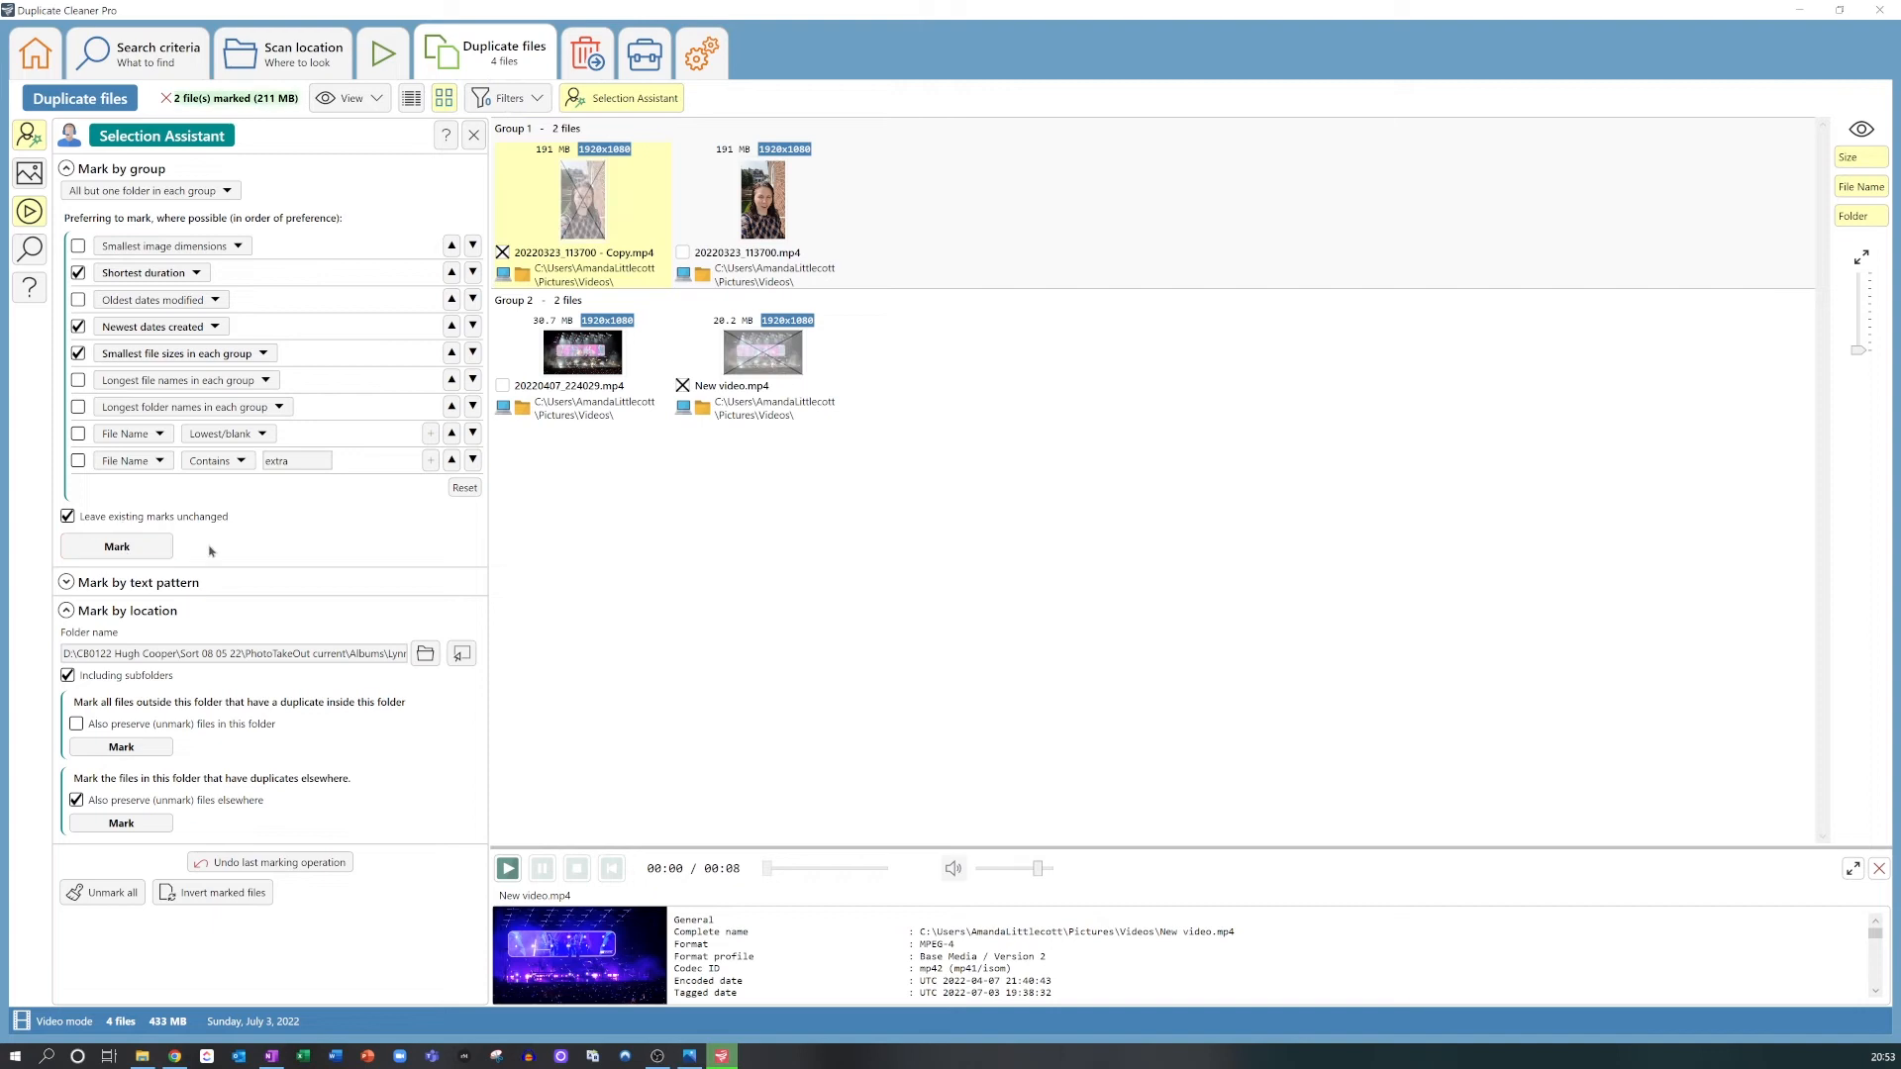
Step: Preview 20220407_224029.mp4 and New video.mp4 in group 2 to compare them
click(589, 371)
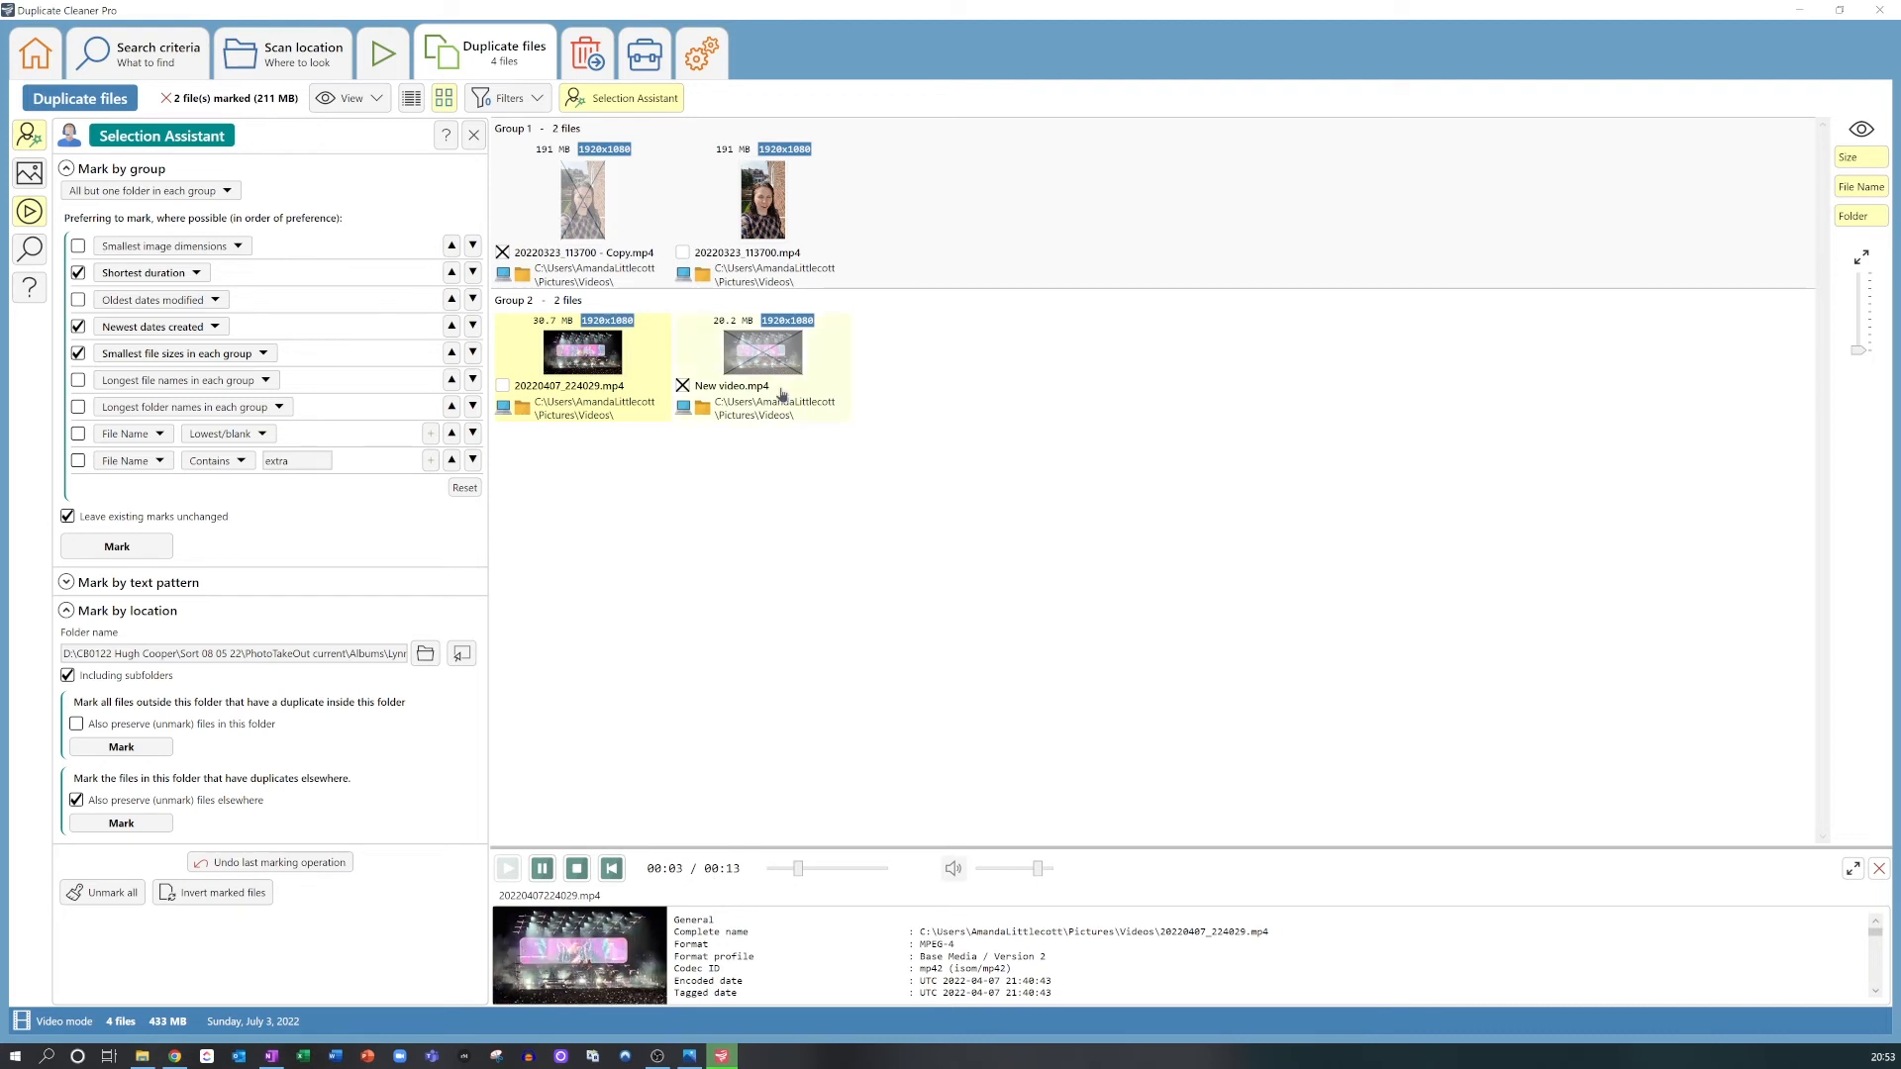
click(778, 374)
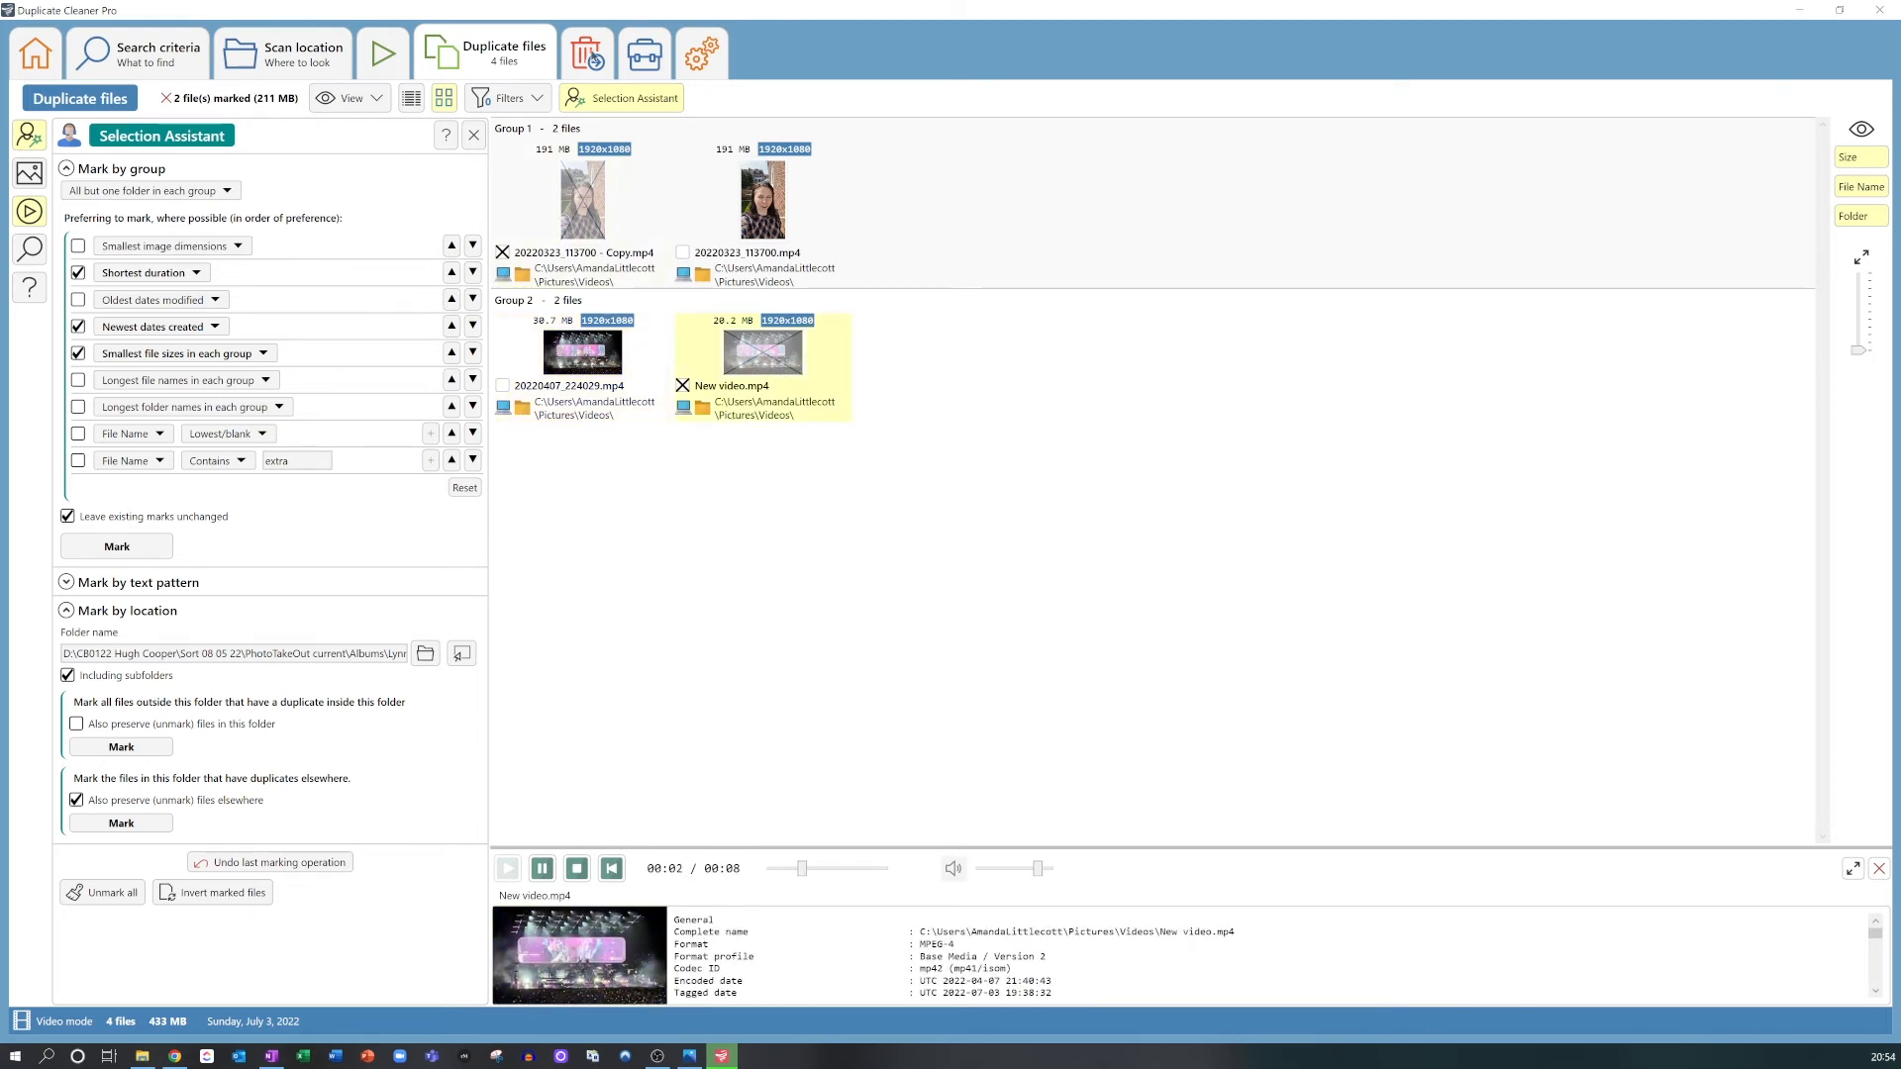
Step: Move the marked duplicate videos to the Pictures Duplicates Trash folder and confirm the move
click(586, 52)
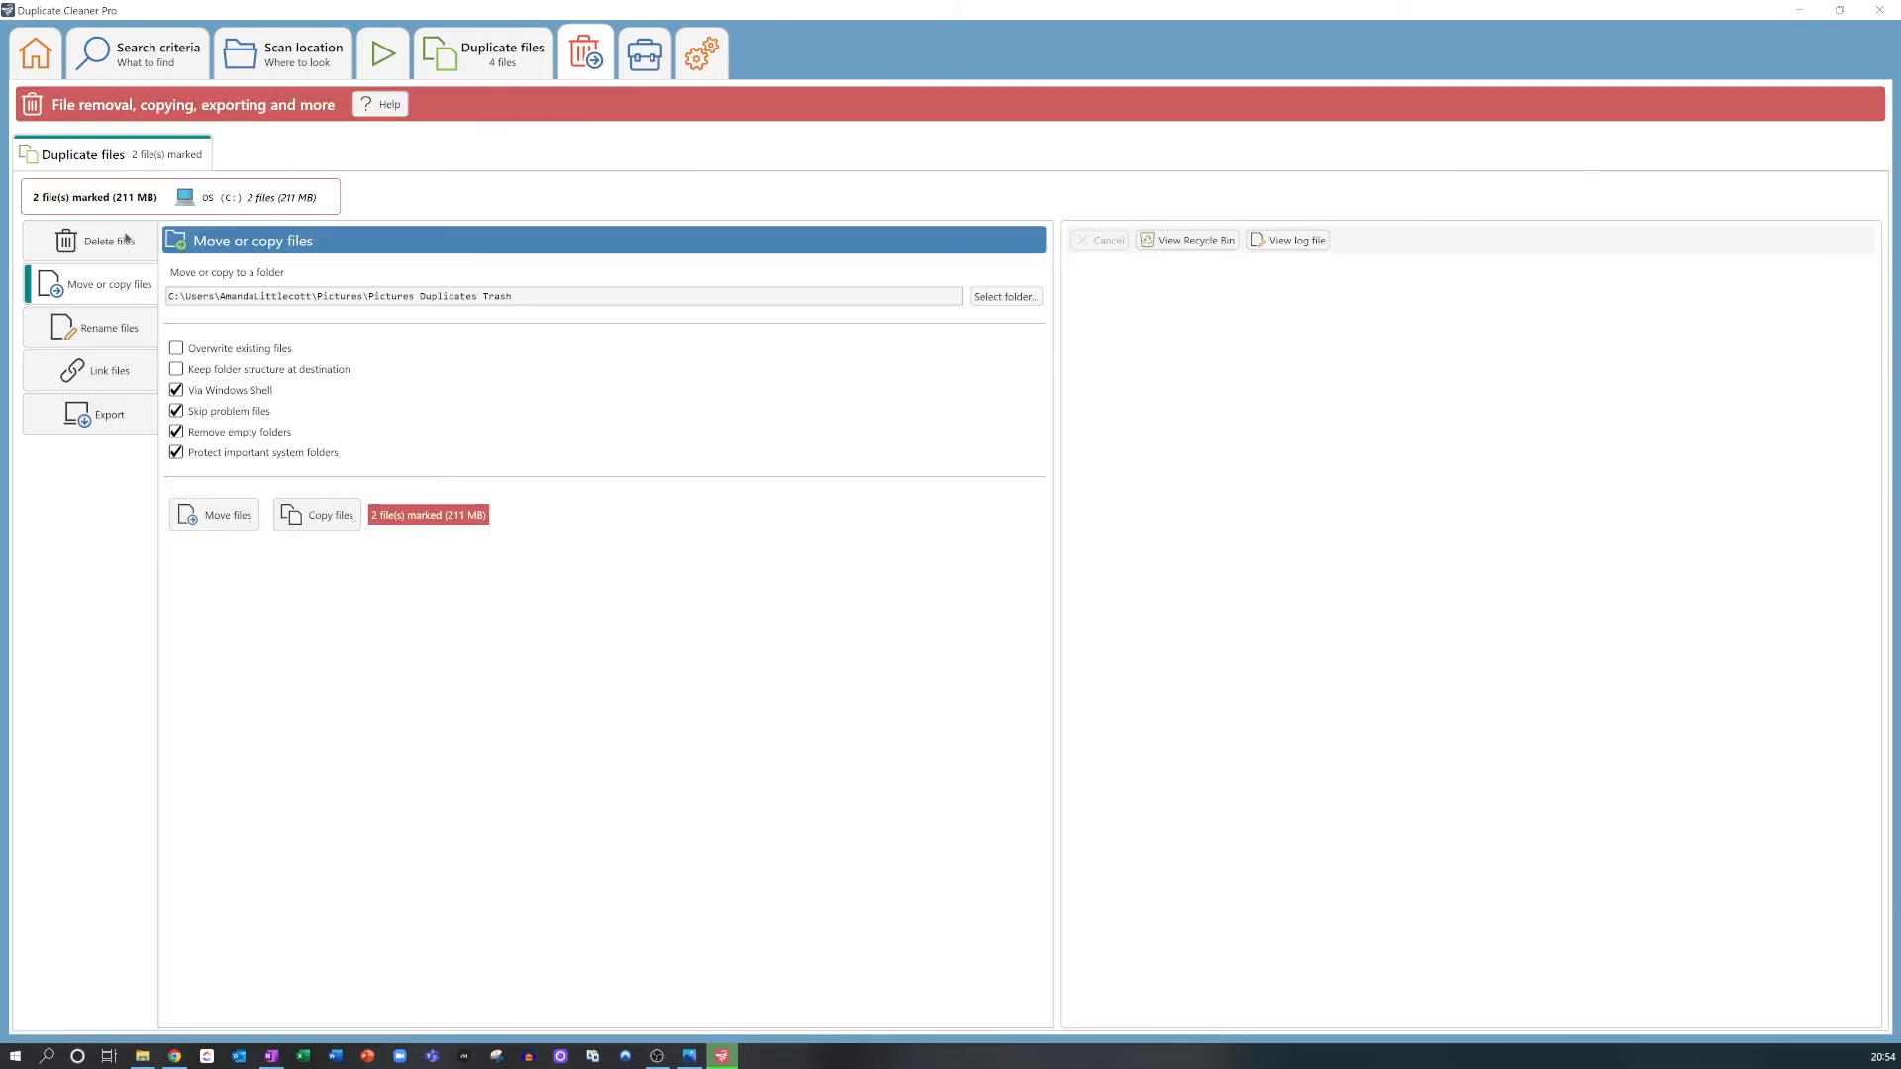
click(110, 285)
click(227, 515)
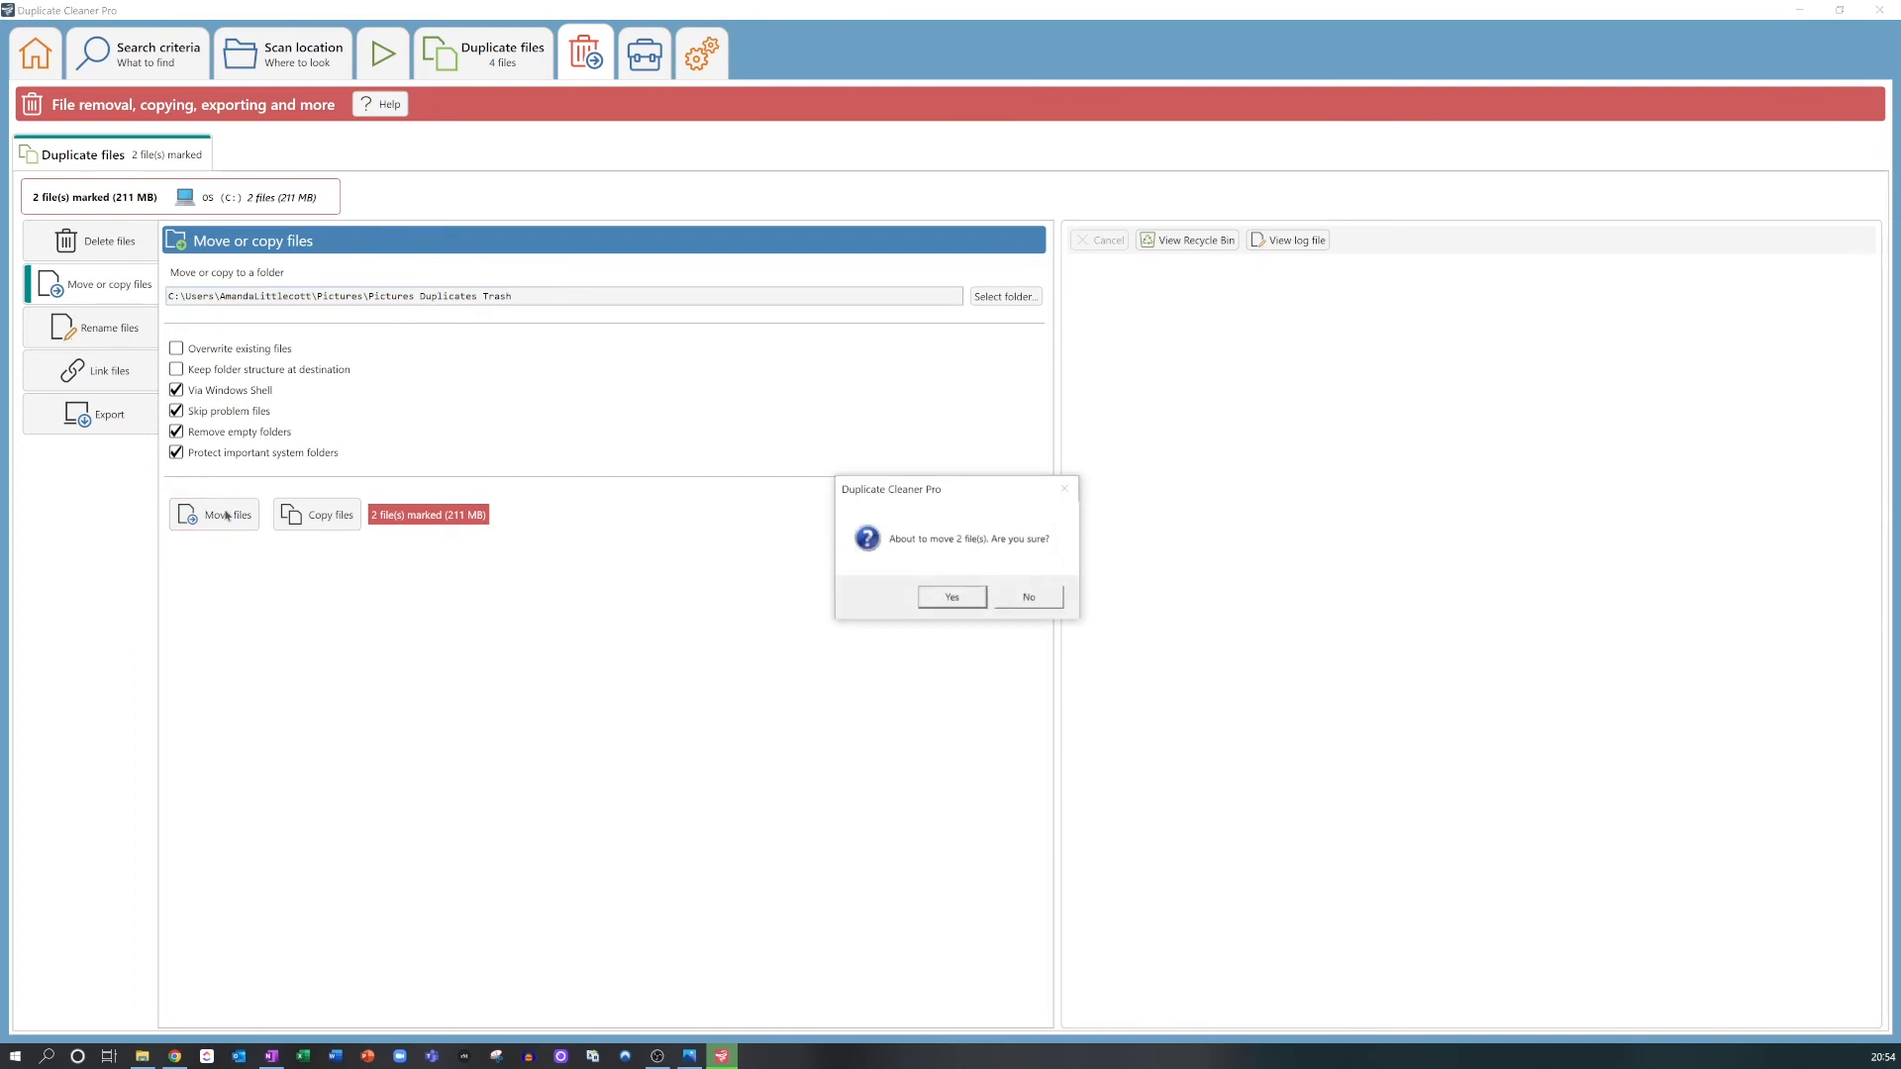
click(949, 600)
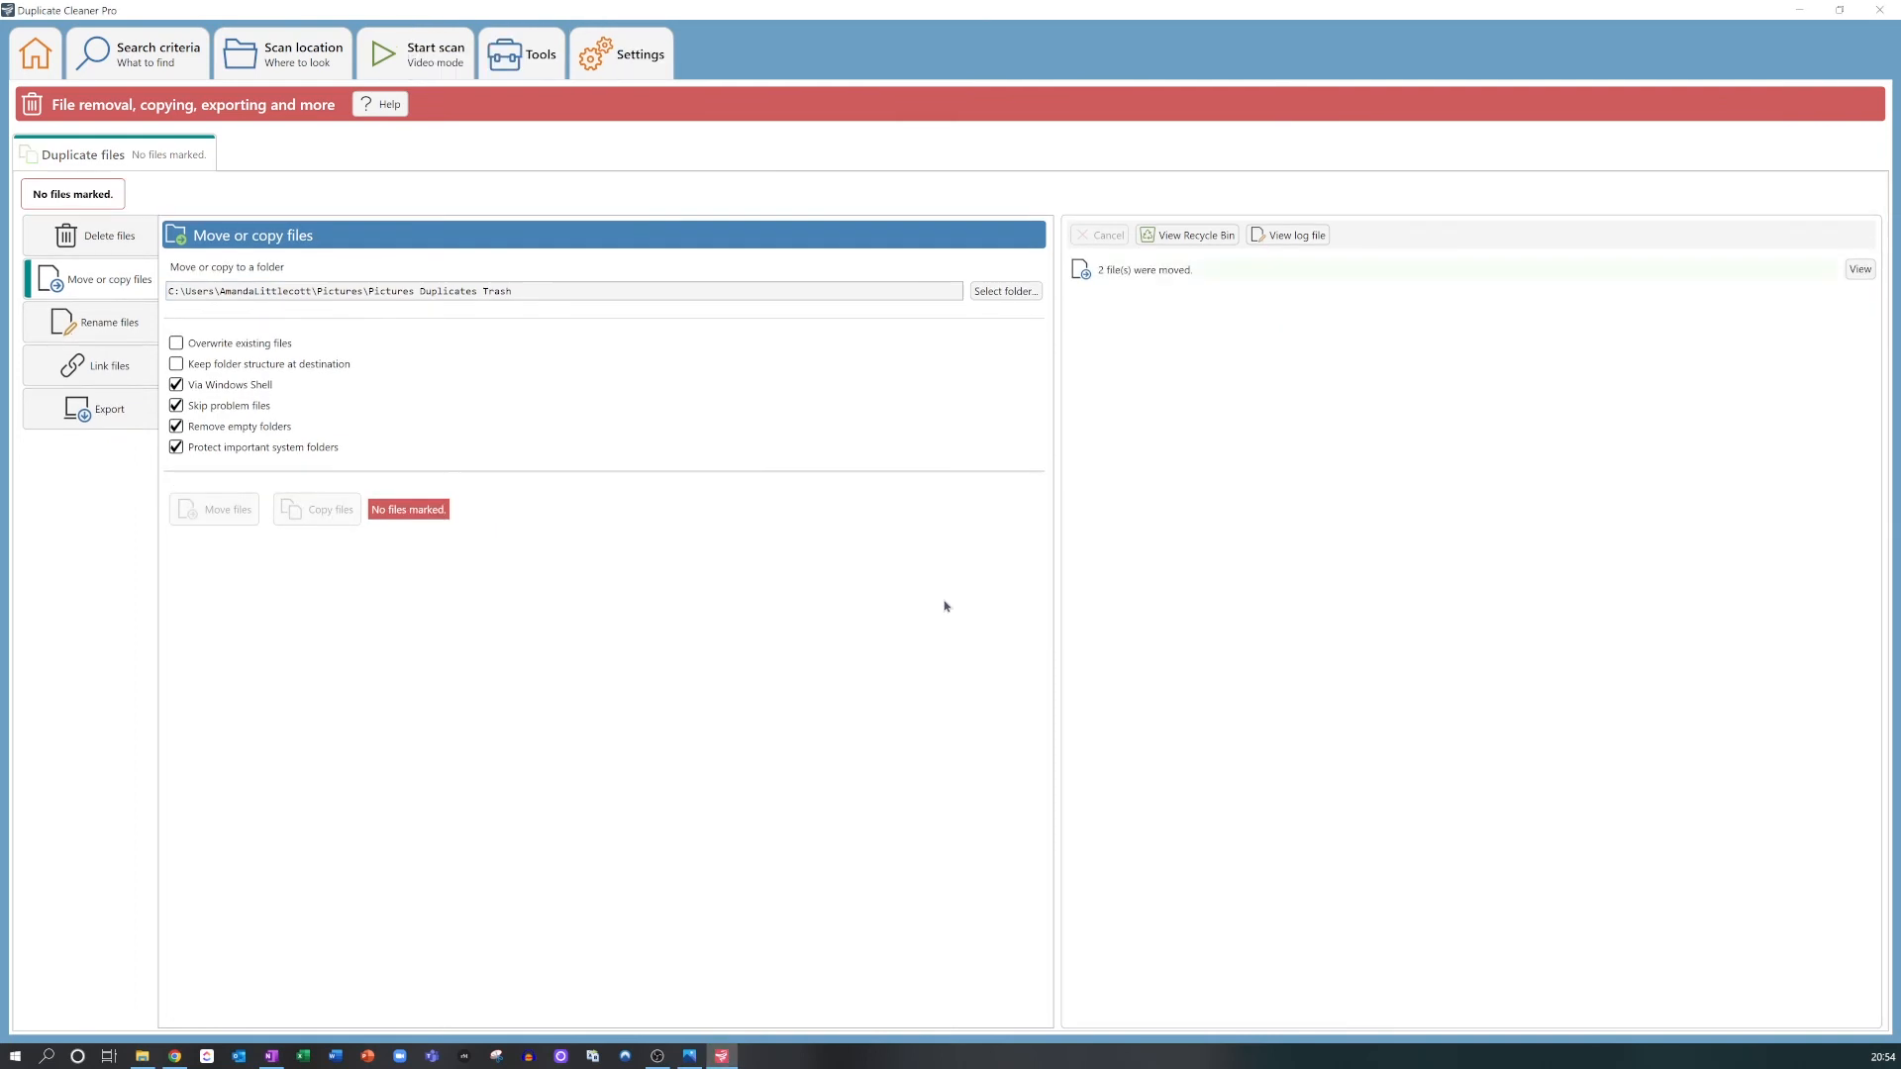